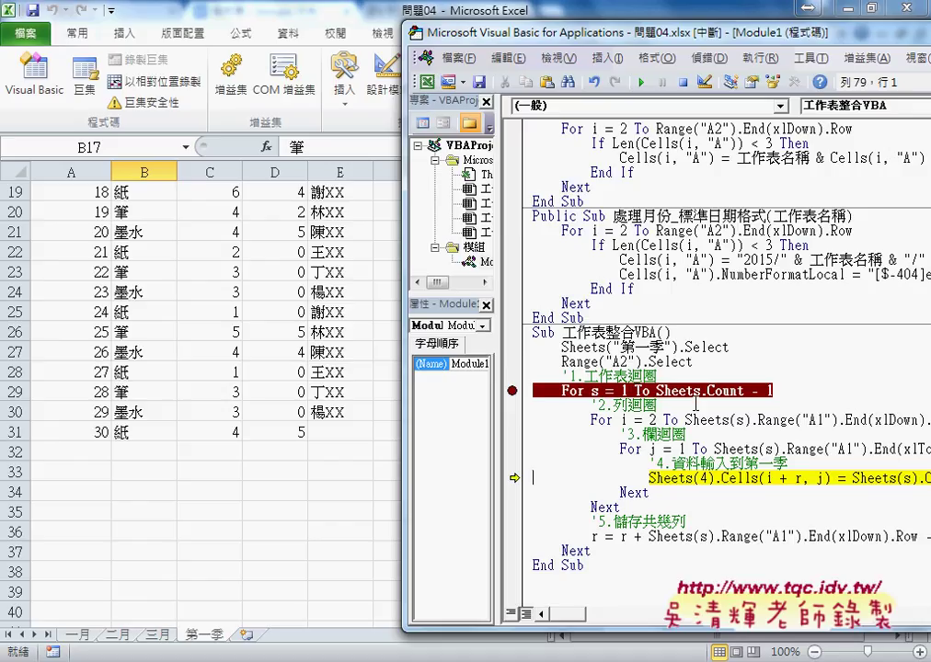
# - Step the macro twice to the row-count line and mark where the inner loops end
pyautogui.press('F8')
pyautogui.press('F8')
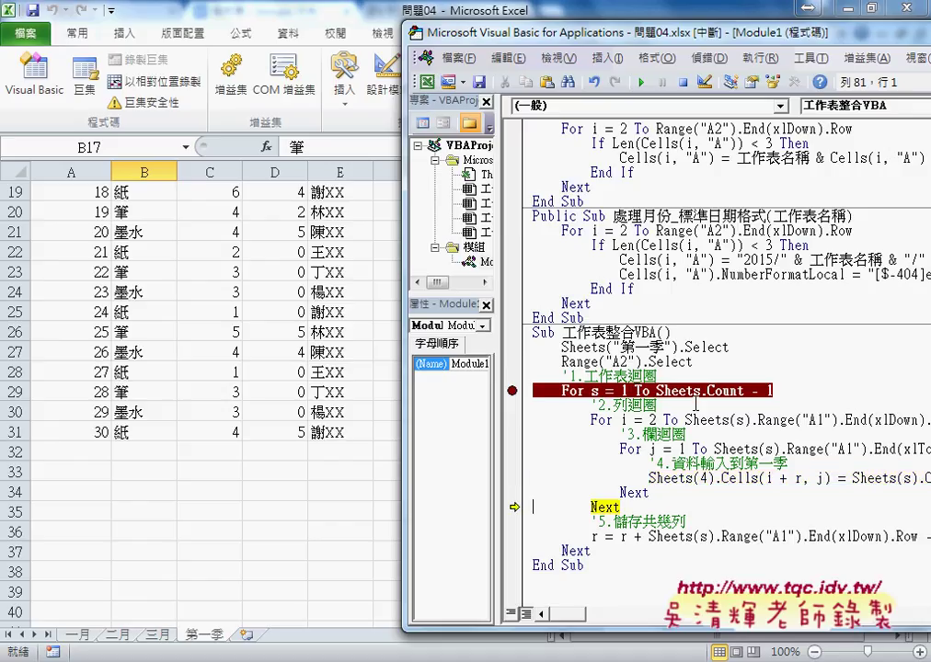
pyautogui.press('F8')
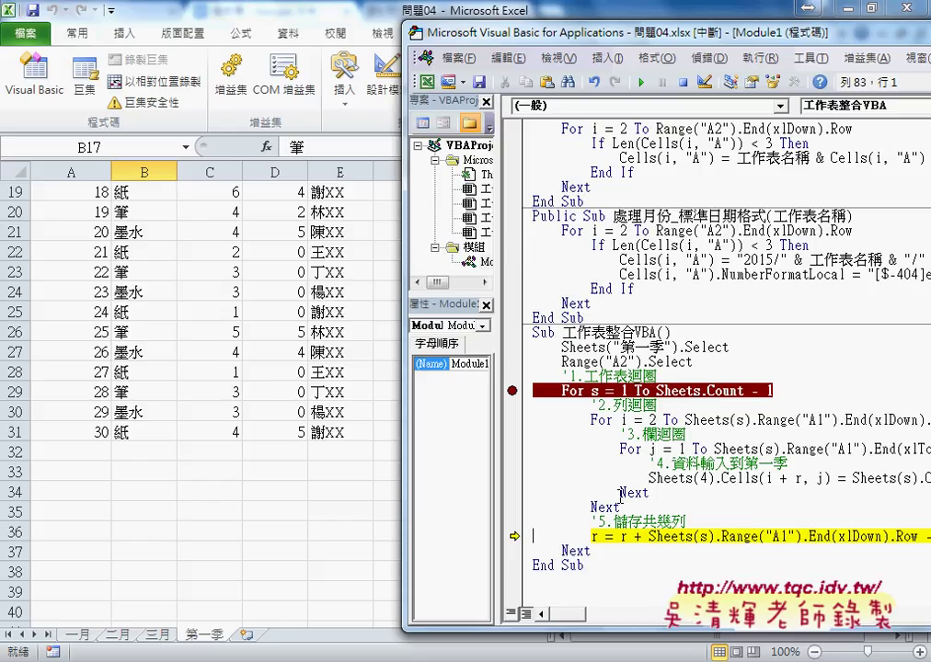
pyautogui.moveTo(620, 507)
pyautogui.mouseDown()
pyautogui.moveTo(576, 433)
pyautogui.moveTo(519, 406)
pyautogui.mouseUp()
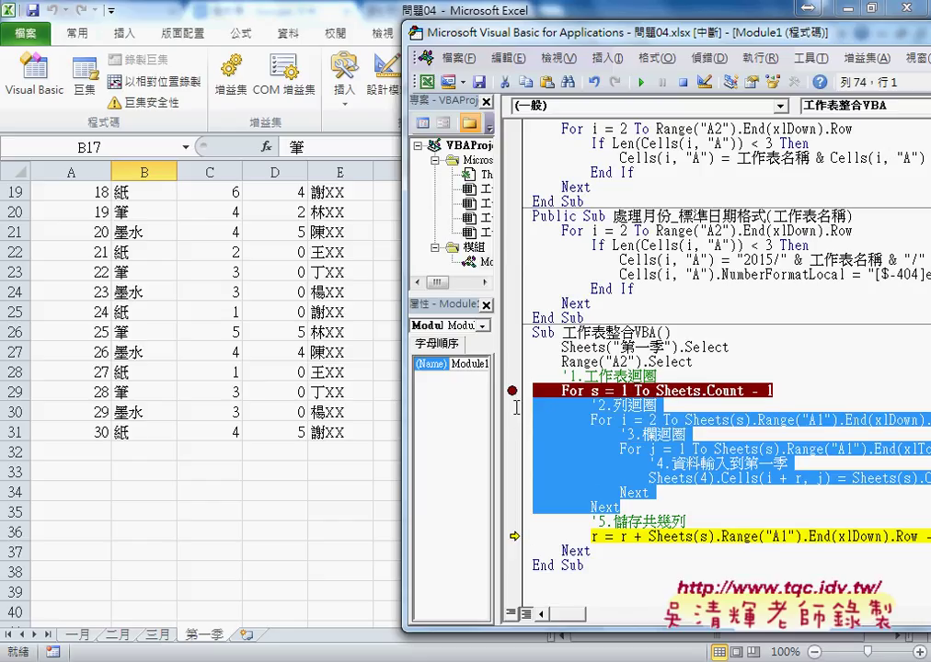
pyautogui.moveTo(515, 414)
pyautogui.mouseDown()
pyautogui.moveTo(598, 525)
pyautogui.moveTo(543, 524)
pyautogui.mouseUp()
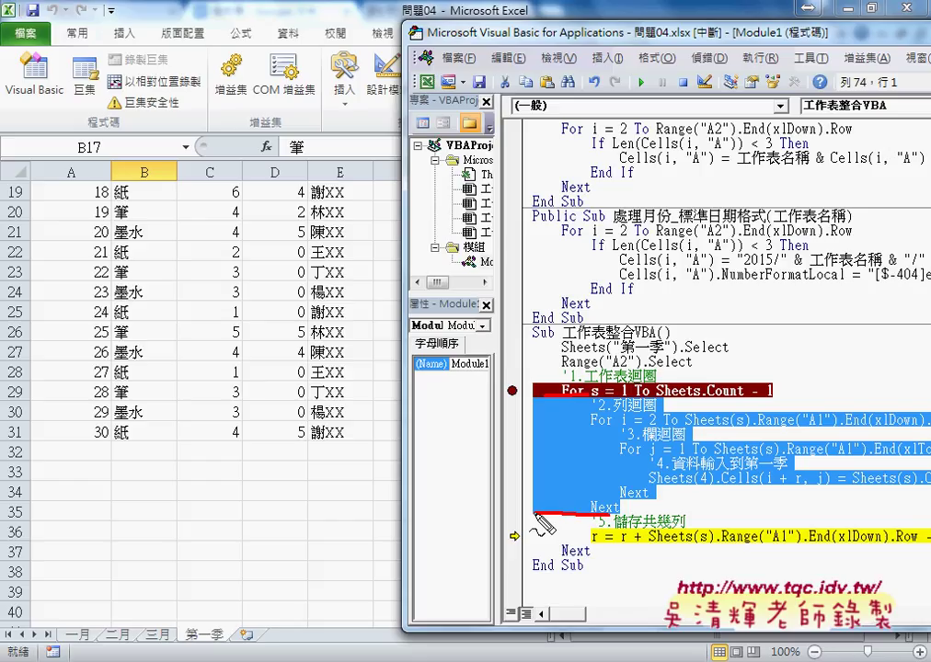
# - Annotate row 31 as the last filled row and tick the row-offset line, then clear the annotations
pyautogui.moveTo(543, 524)
pyautogui.mouseDown()
pyautogui.moveTo(360, 504)
pyautogui.moveTo(119, 436)
pyautogui.moveTo(78, 456)
pyautogui.moveTo(103, 377)
pyautogui.mouseUp()
pyautogui.moveTo(83, 336)
pyautogui.mouseDown()
pyautogui.moveTo(81, 428)
pyautogui.moveTo(92, 404)
pyautogui.mouseUp()
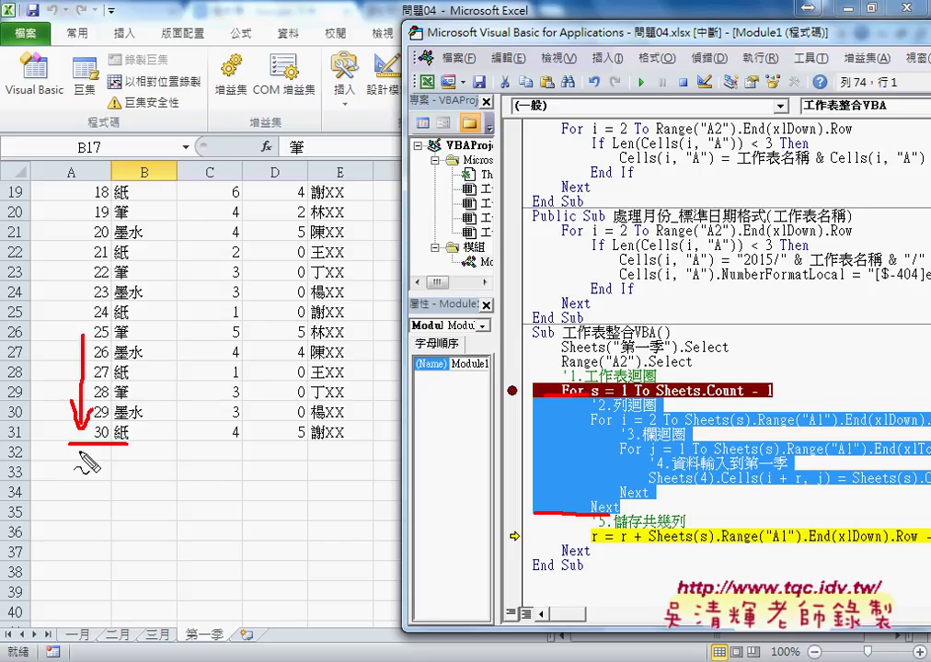
pyautogui.moveTo(23, 445)
pyautogui.mouseDown()
pyautogui.moveTo(61, 444)
pyautogui.moveTo(29, 513)
pyautogui.moveTo(44, 503)
pyautogui.mouseUp()
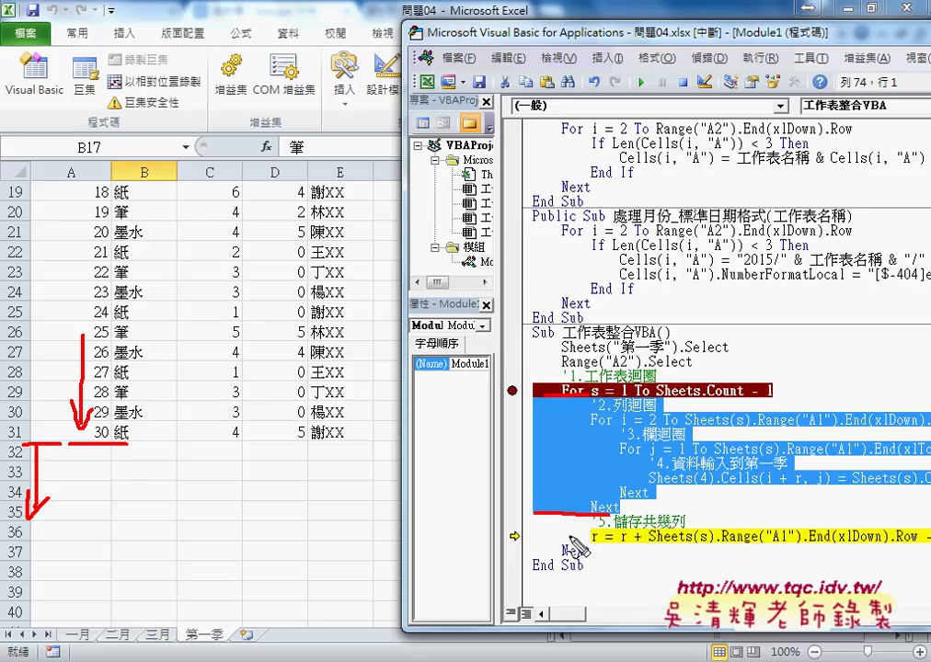
pyautogui.moveTo(552, 531); pyautogui.dragTo(575, 524)
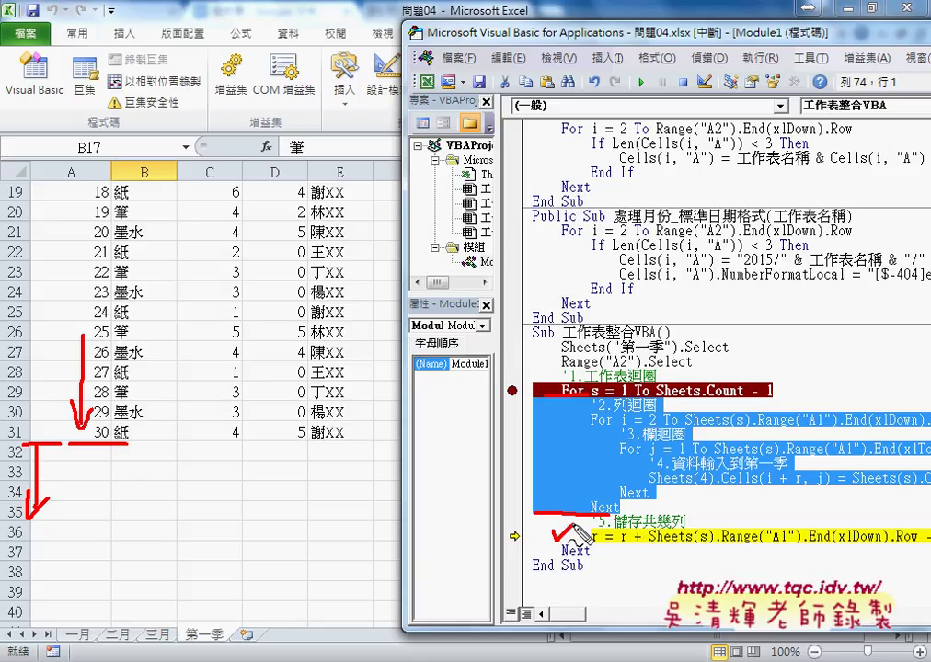
pyautogui.press('Escape')
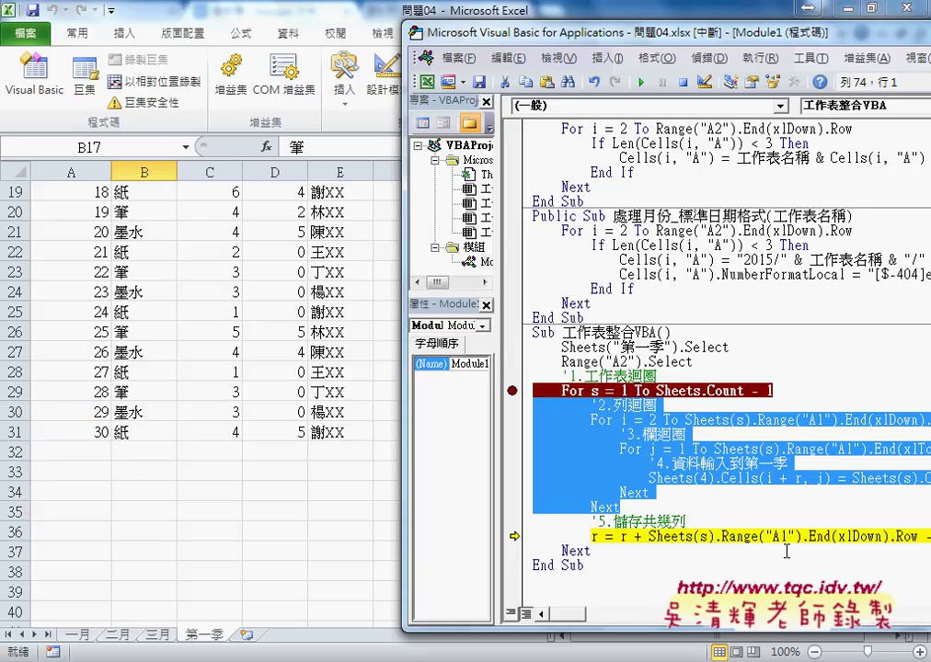
pyautogui.moveTo(918, 536); pyautogui.dragTo(858, 536)
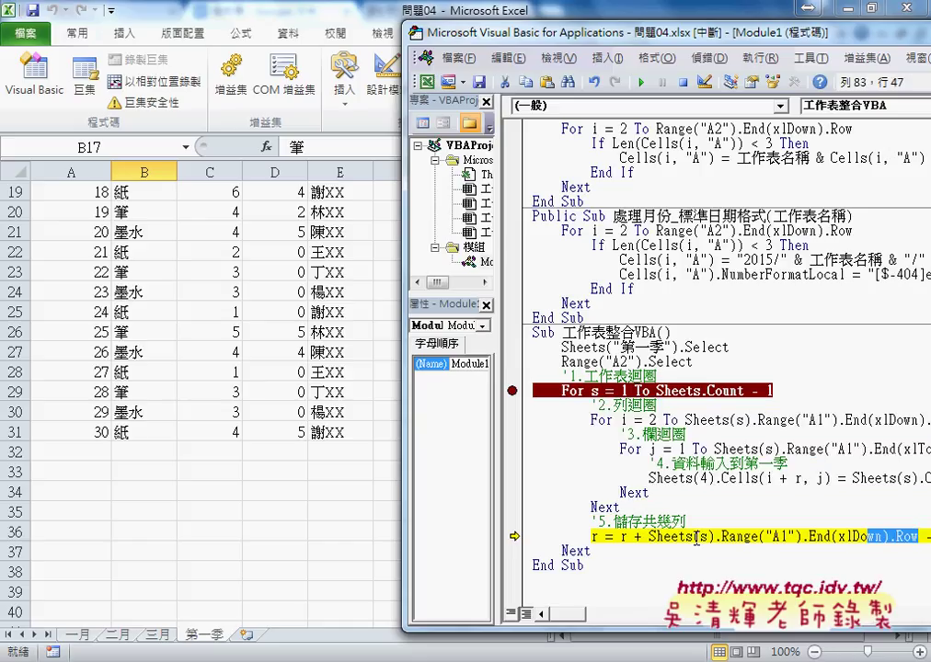
# - Step through Next, For i and For j to reach the Sheets(4).Cells copying line
pyautogui.press('F8')
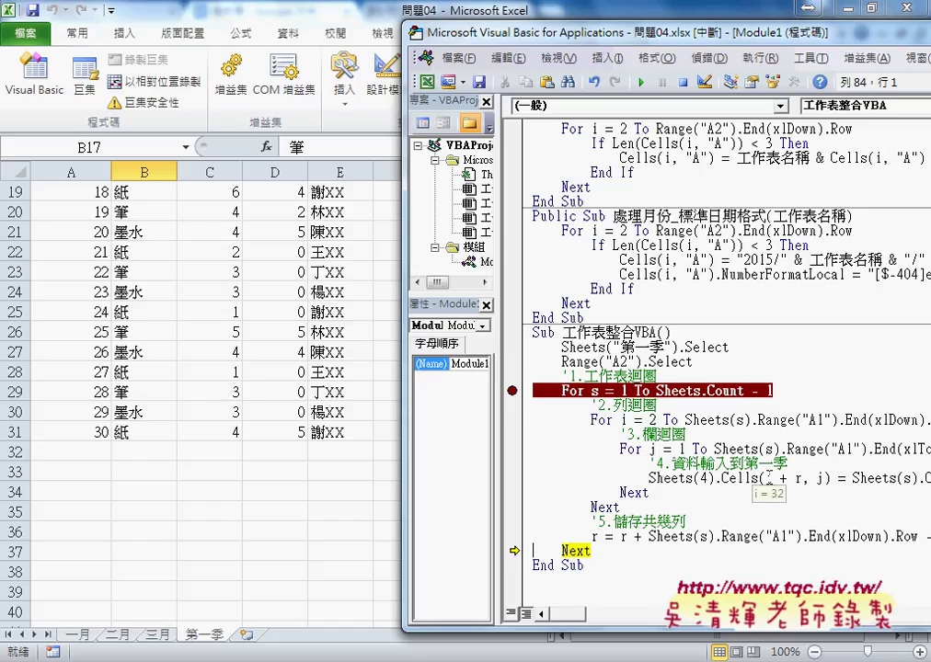
pyautogui.press('F8')
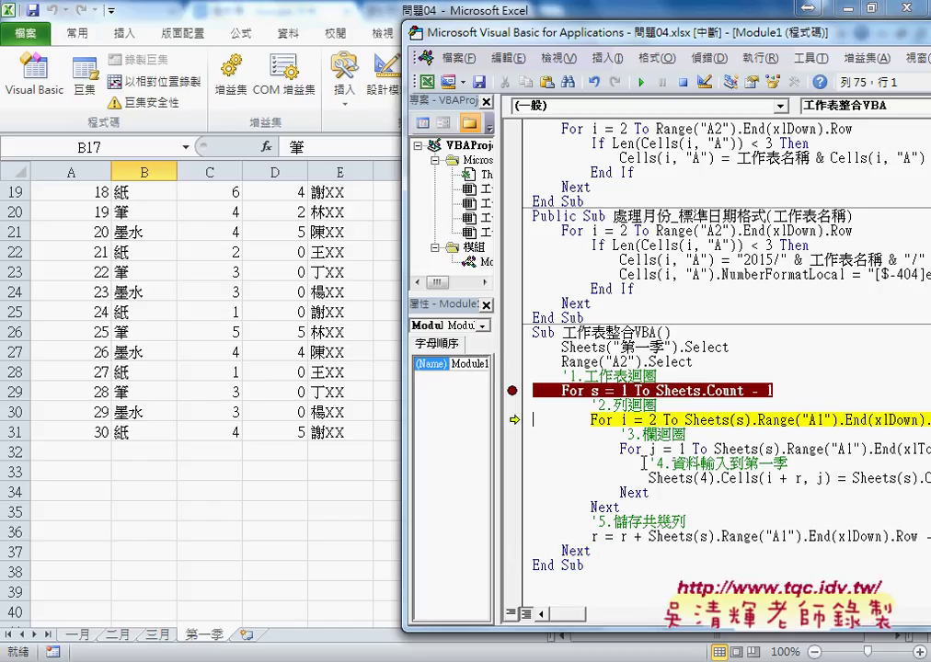
pyautogui.press('F8')
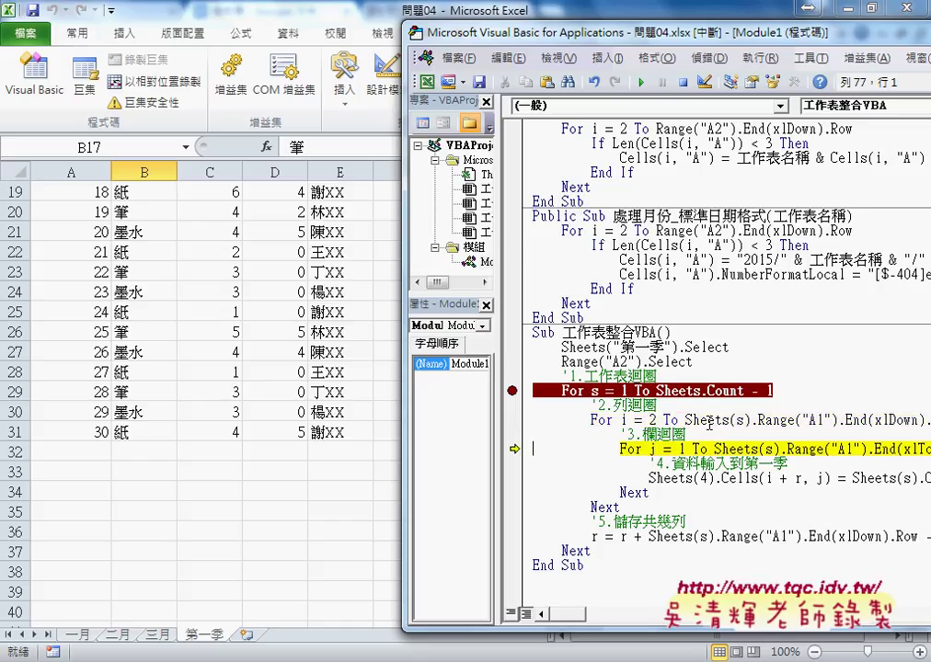
pyautogui.press('F8')
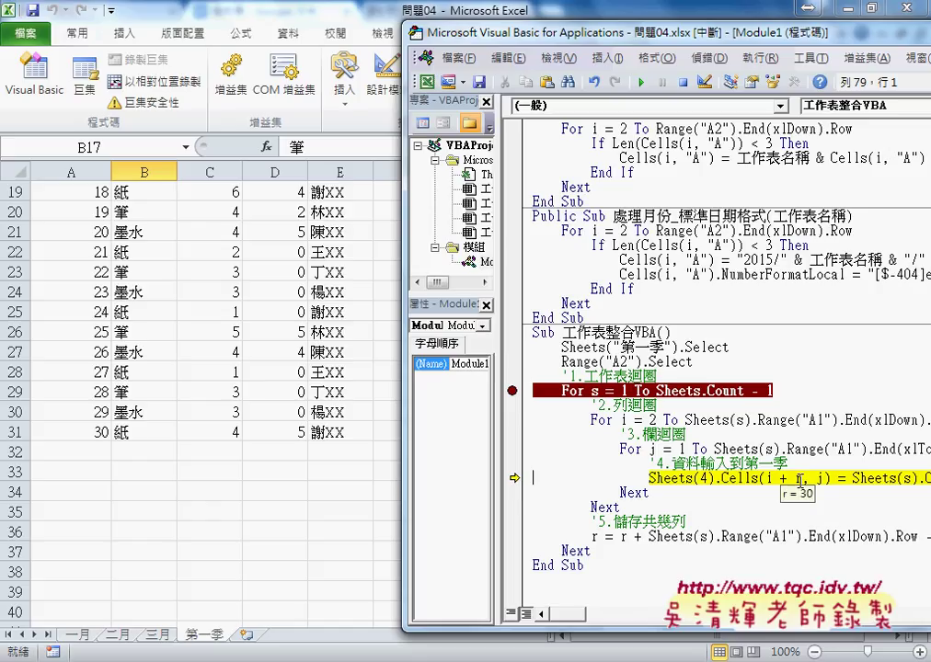
# - Mark the i + r target row against row 31, then step once to write 1 into A32
pyautogui.moveTo(766, 489); pyautogui.dragTo(826, 489)
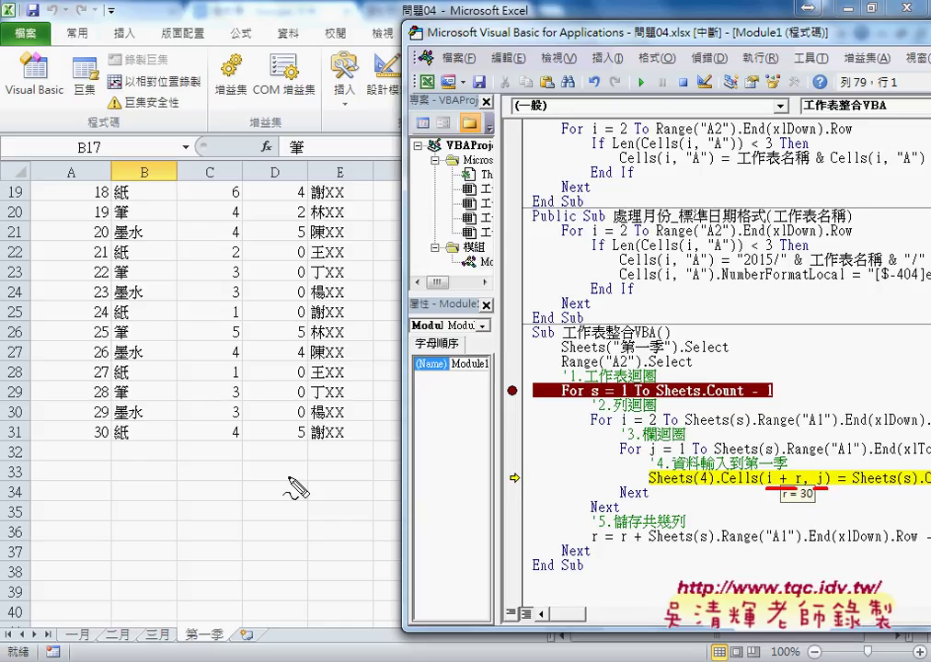
pyautogui.moveTo(23, 439)
pyautogui.mouseDown()
pyautogui.moveTo(72, 440)
pyautogui.moveTo(35, 460)
pyautogui.mouseUp()
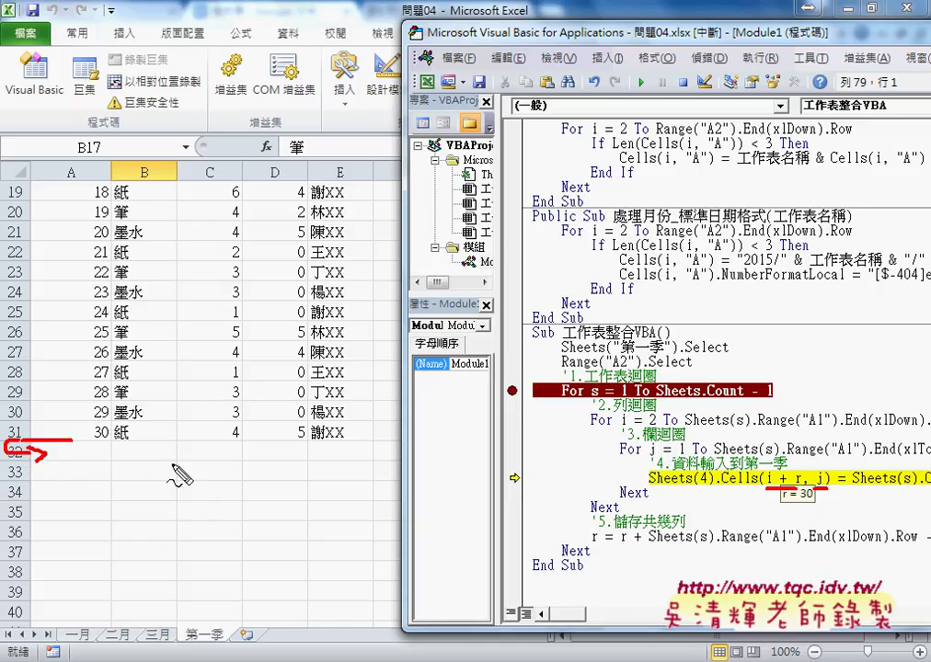
pyautogui.press('Escape')
pyautogui.press('F8')
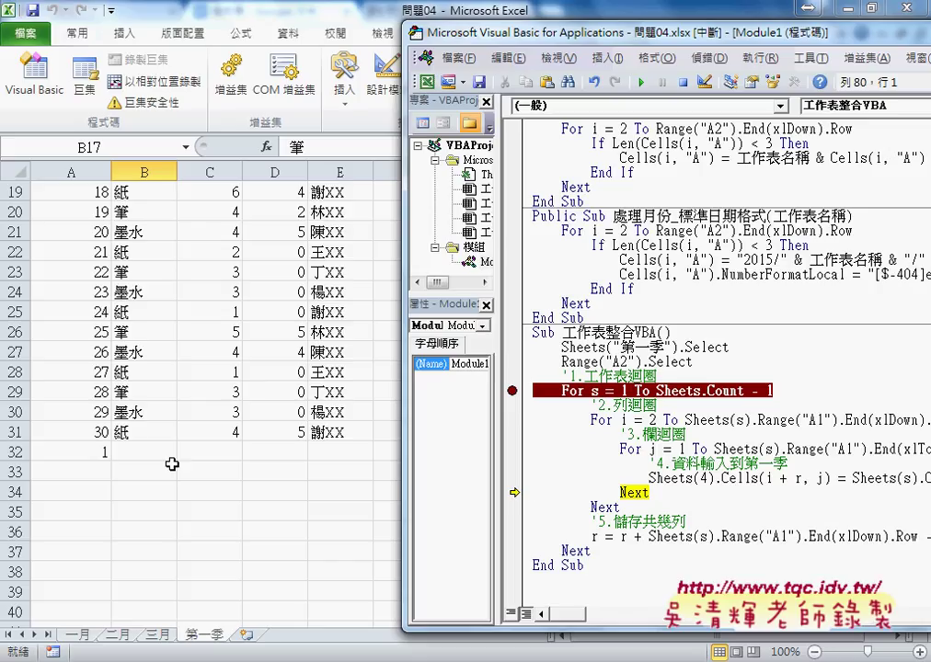
# - Step the loop three more times, then scroll the 第一季 sheet to check rows 32–42
pyautogui.press('F8')
pyautogui.press('F8')
pyautogui.press('F8')
pyautogui.press('F8')
pyautogui.press('F8')
pyautogui.press('F8')
pyautogui.press('F8')
pyautogui.press('F8')
pyautogui.press('F8')
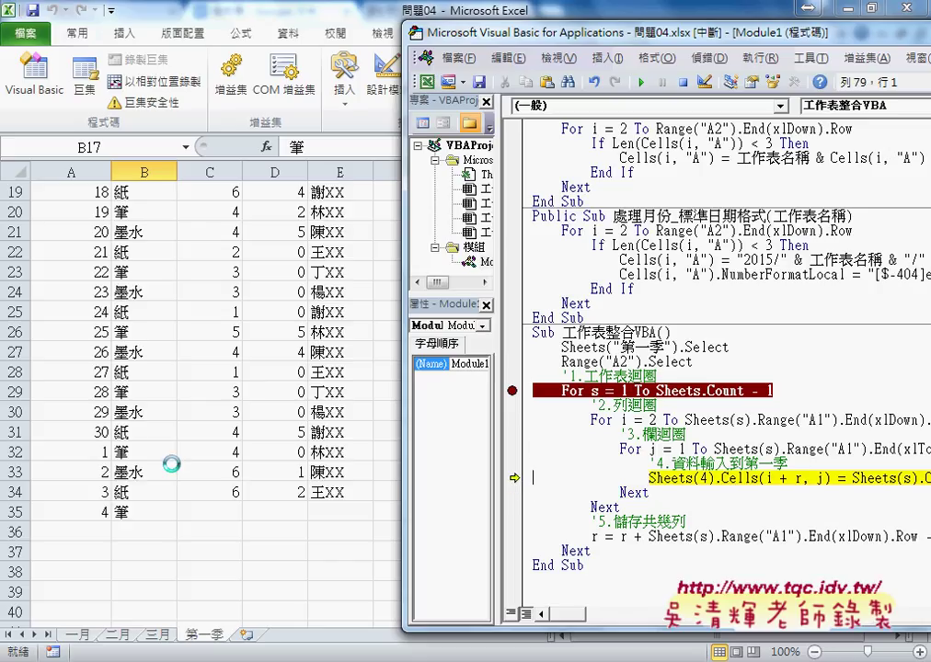
pyautogui.press('F8')
pyautogui.press('F8')
pyautogui.press('F8')
pyautogui.press('F8')
pyautogui.press('F8')
pyautogui.press('F8')
pyautogui.press('F8')
pyautogui.press('F8')
pyautogui.press('F8')
pyautogui.press('F8')
pyautogui.press('F8')
pyautogui.press('F8')
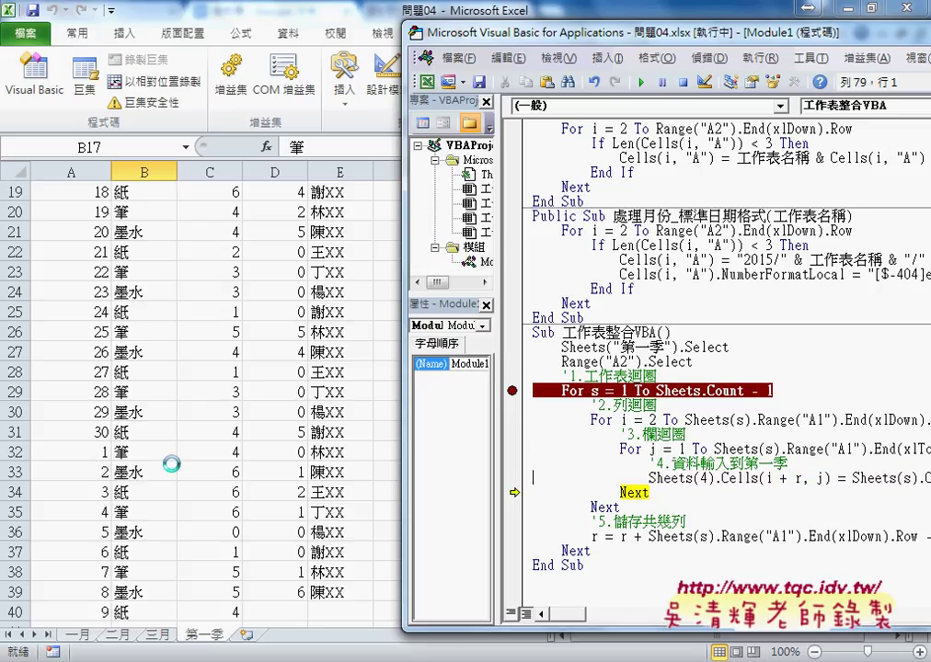
pyautogui.press('F8')
pyautogui.press('F8')
pyautogui.click(78, 507)
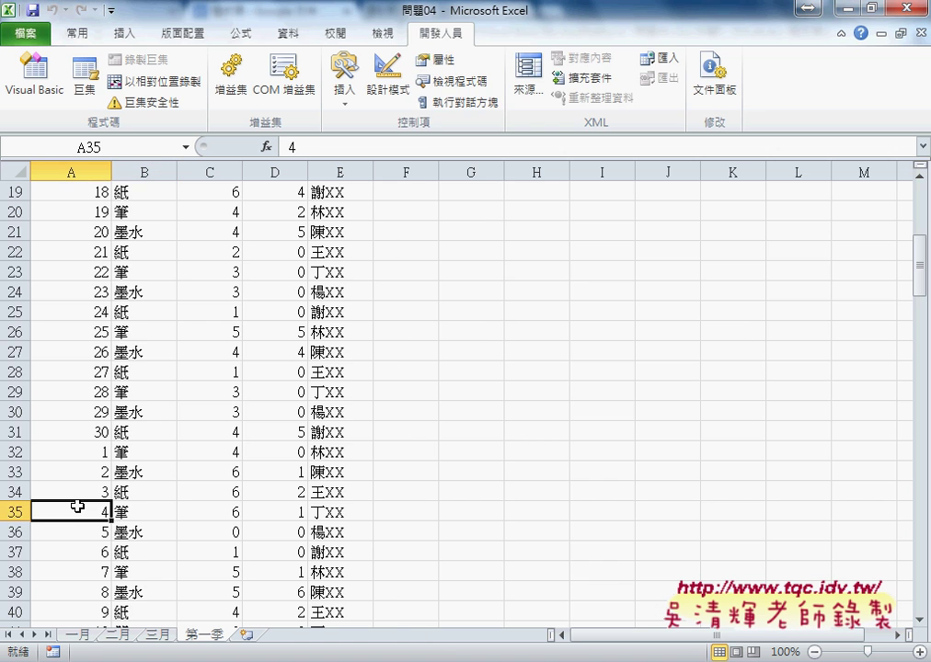
pyautogui.scroll(-5, 77, 507)
pyautogui.scroll(-2, 81, 514)
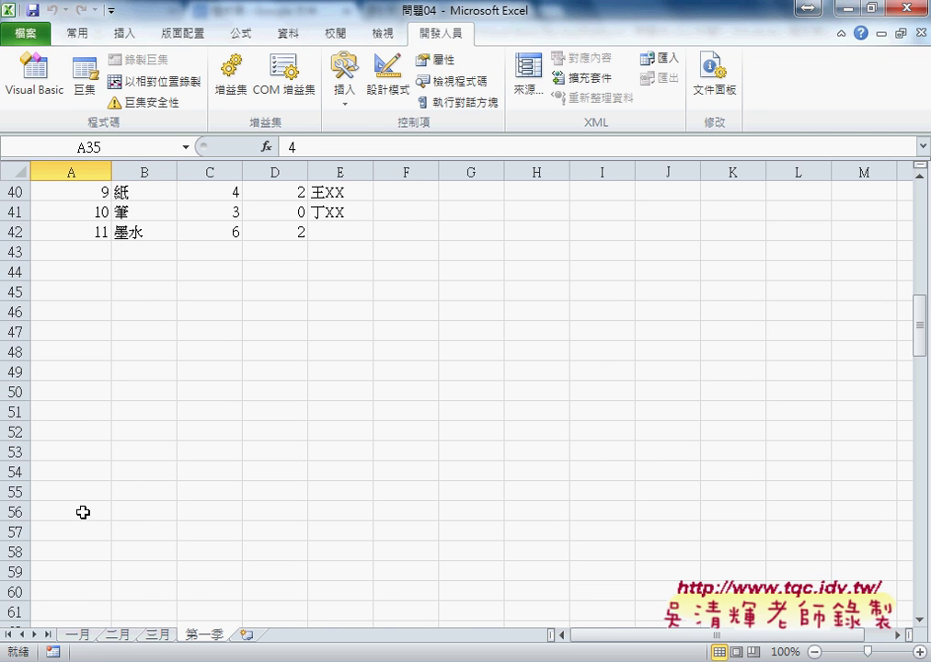
# - Set a breakpoint on the row-offset line, run to it, and step one line forward
pyautogui.click(301, 590)
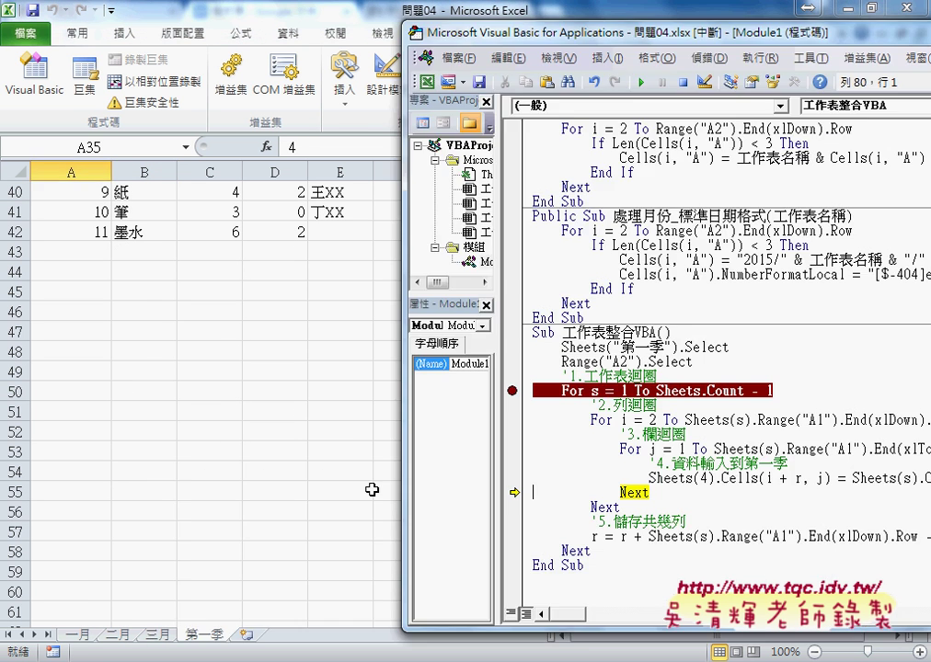
pyautogui.click(513, 537)
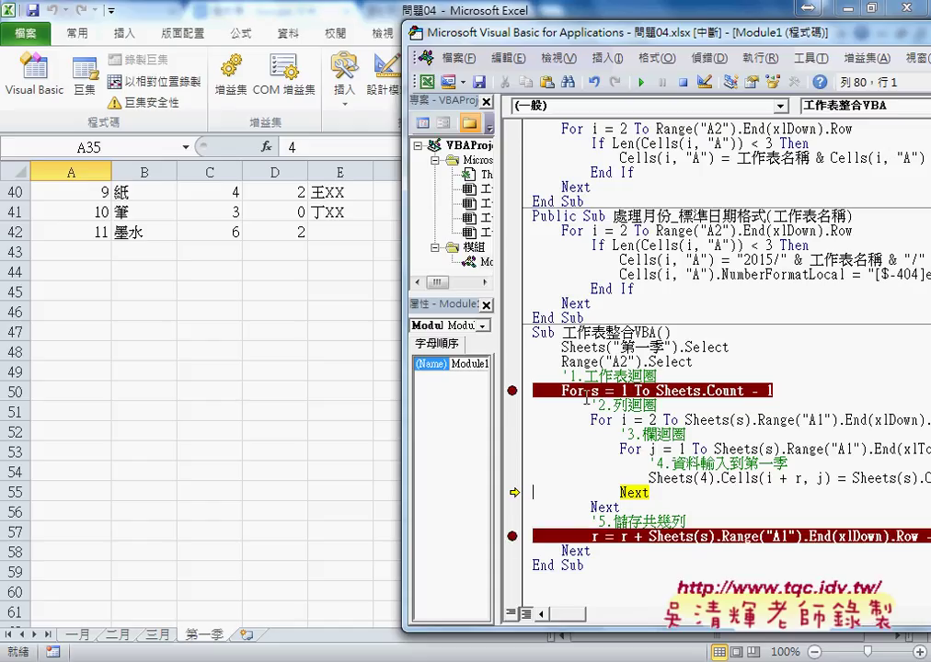
pyautogui.click(642, 81)
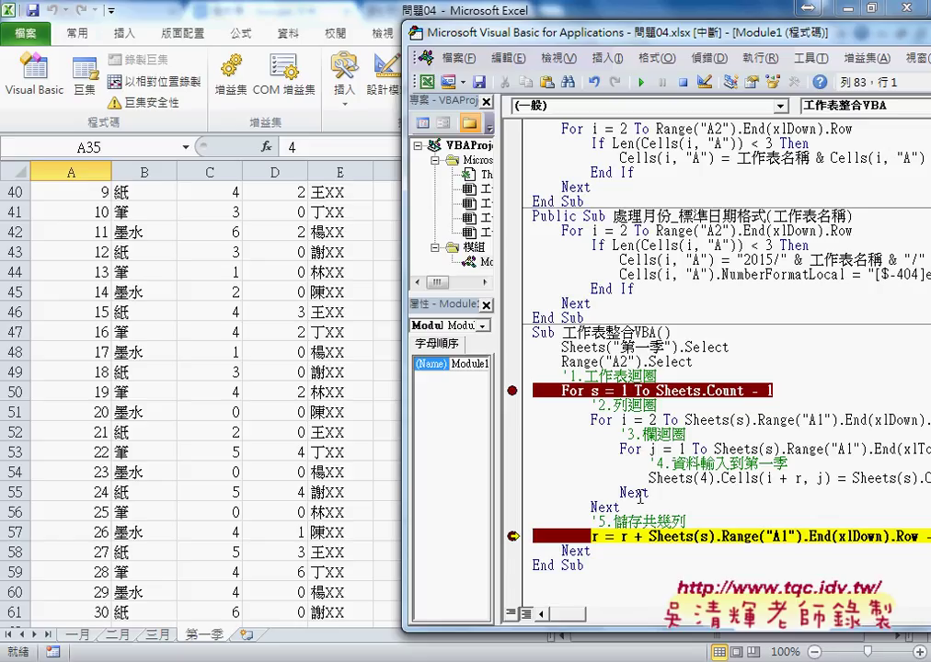
pyautogui.press('F8')
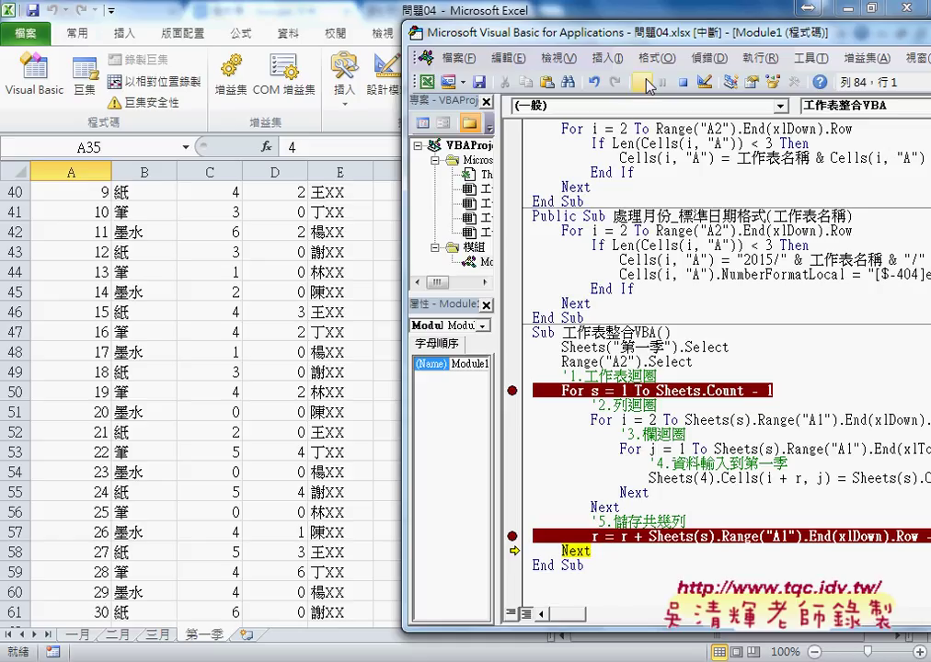
# - Send execution back to the row-count line, let the macro finish, and clear all breakpoints
pyautogui.click(644, 82)
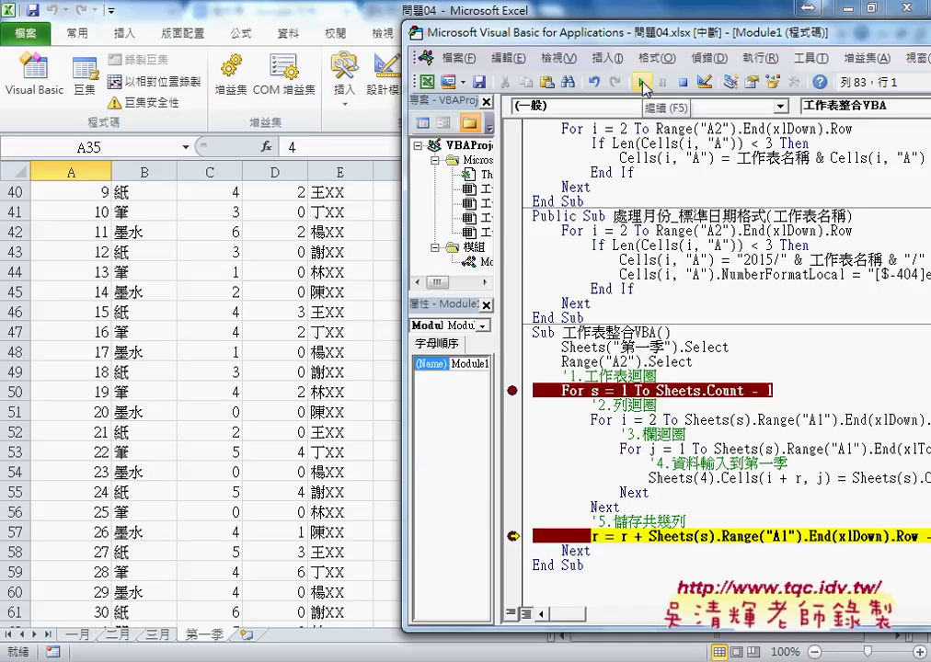
pyautogui.click(642, 82)
pyautogui.click(512, 391)
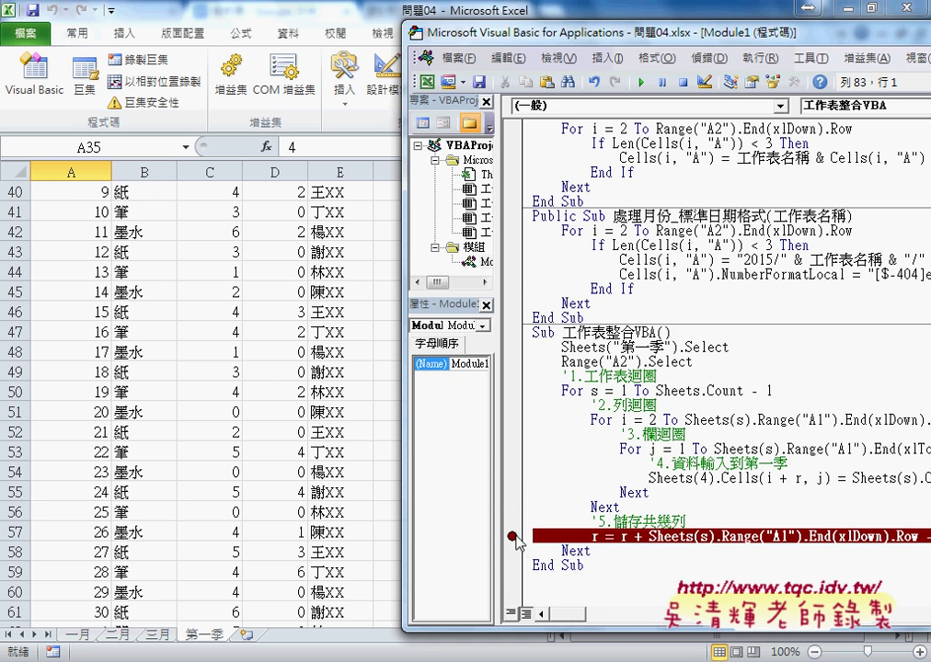
# - Clear the remaining breakpoint and scroll the 第一季 sheet down to row 91
pyautogui.click(513, 536)
pyautogui.click(134, 503)
pyautogui.scroll(-6, 133, 504)
pyautogui.scroll(-5, 133, 504)
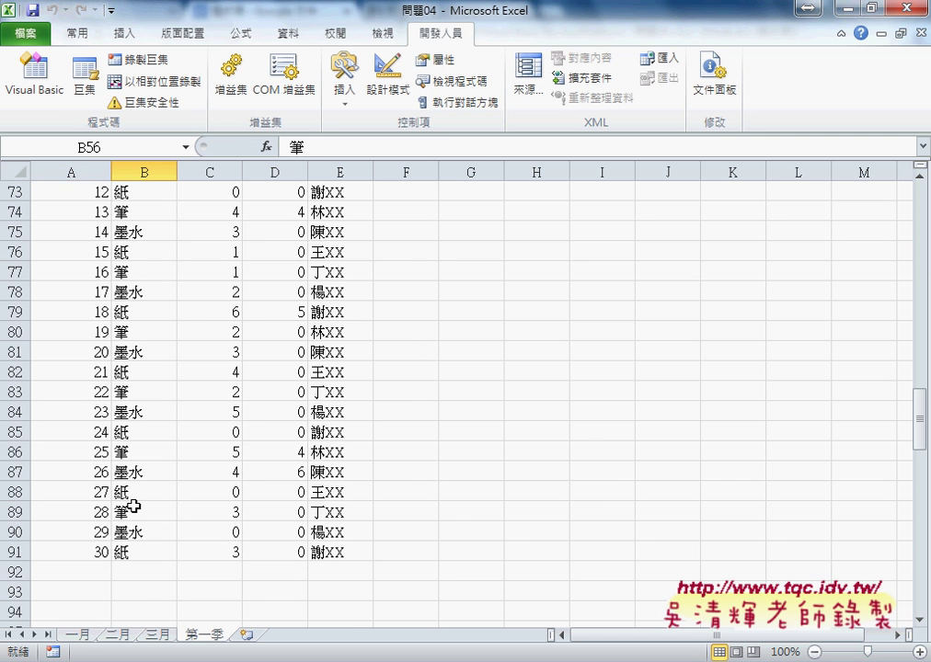
pyautogui.scroll(-1, 134, 506)
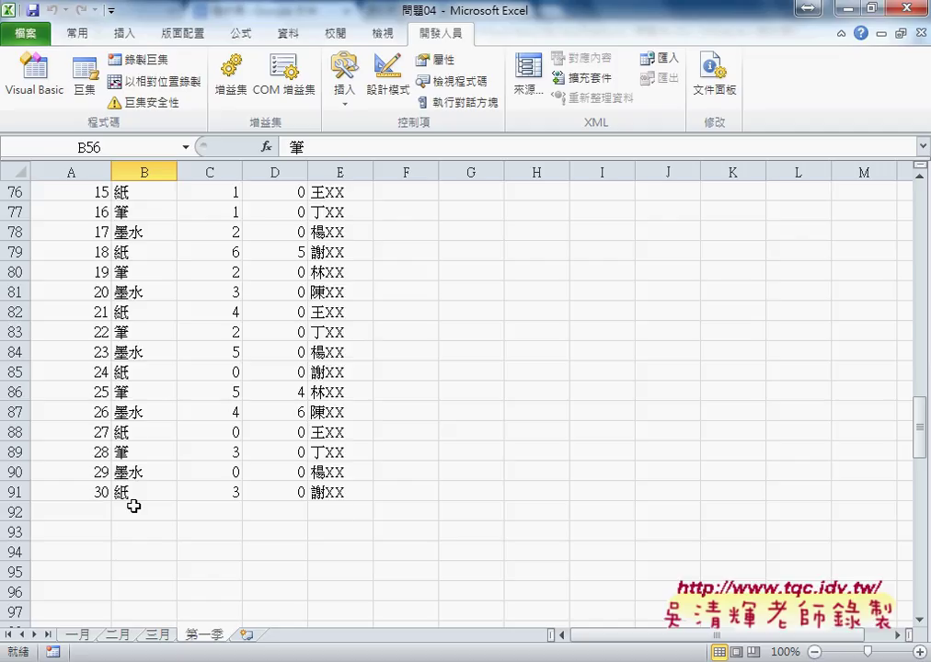
# - Scroll back to the top, select cell A2, and bring the 程式碼 Google Docs notes forward
pyautogui.scroll(7, 134, 505)
pyautogui.scroll(6, 133, 504)
pyautogui.scroll(7, 111, 432)
pyautogui.scroll(5, 99, 388)
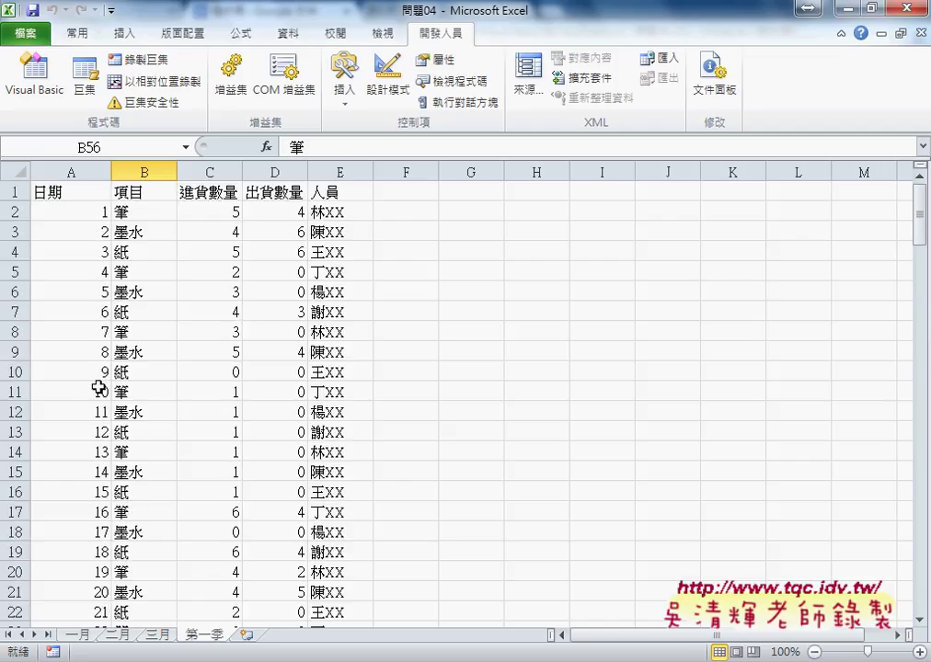
pyautogui.click(94, 214)
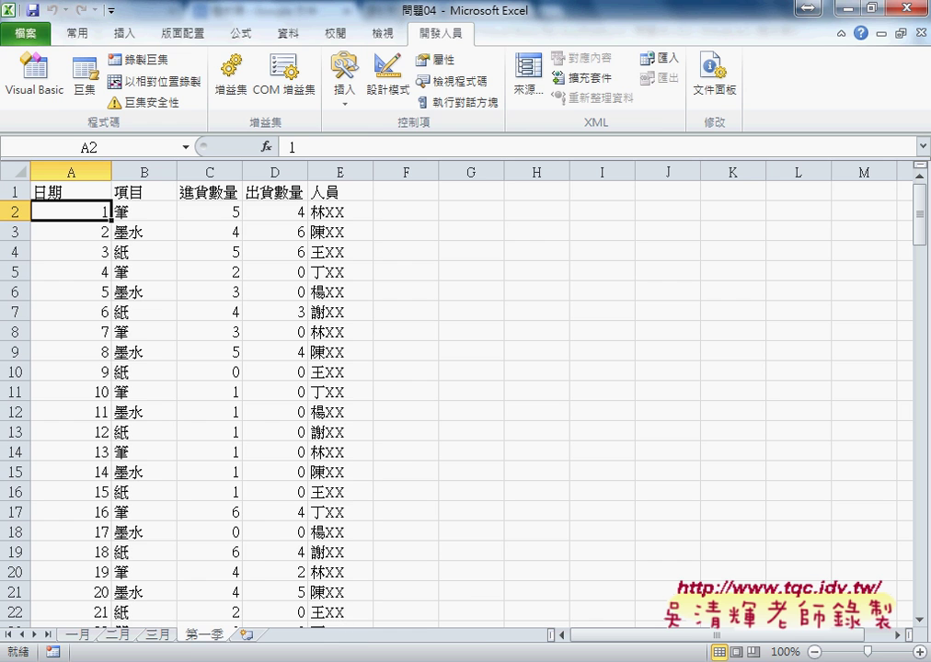
pyautogui.click(319, 633)
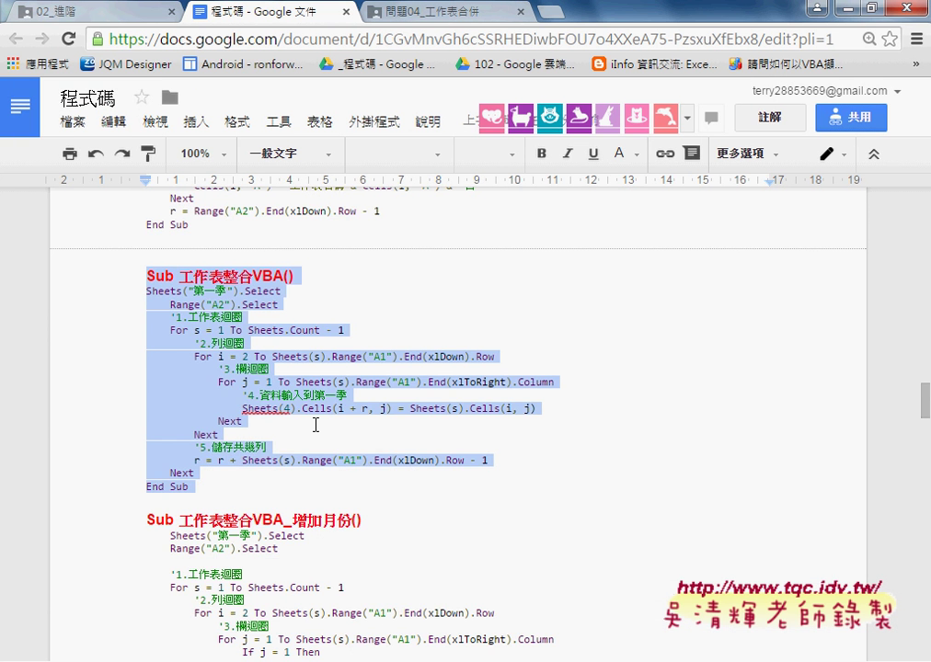
# - Highlight the _增加月份 heading suffix, the If j = 1 Then line, and the month-prefixed date expression
pyautogui.scroll(-2, 251, 267)
pyautogui.scroll(1, 180, 203)
pyautogui.scroll(-1, 276, 294)
pyautogui.moveTo(284, 431); pyautogui.dragTo(352, 430)
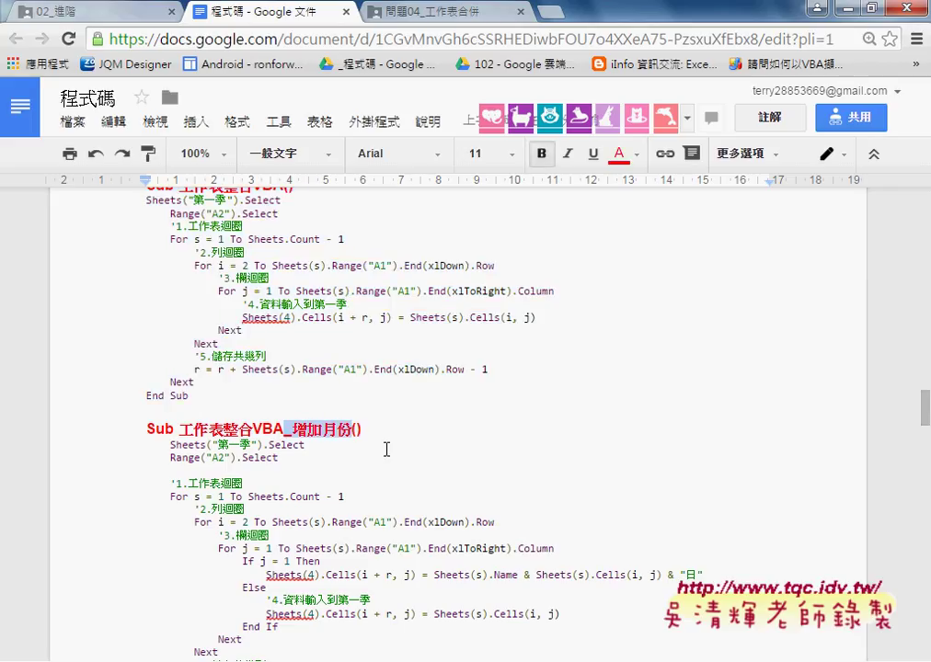
pyautogui.scroll(-2, 383, 448)
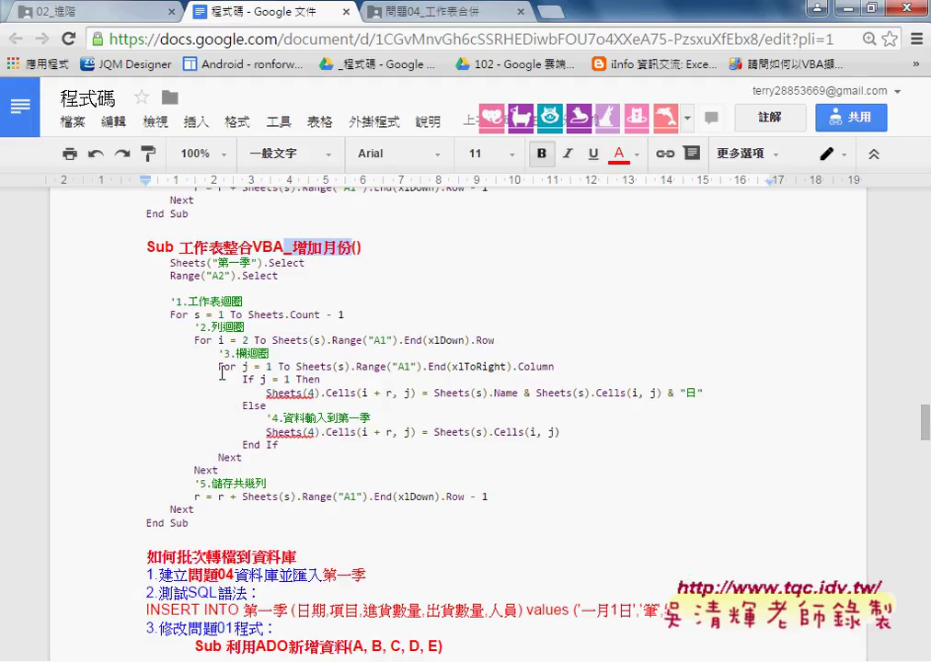
pyautogui.moveTo(244, 379); pyautogui.dragTo(328, 379)
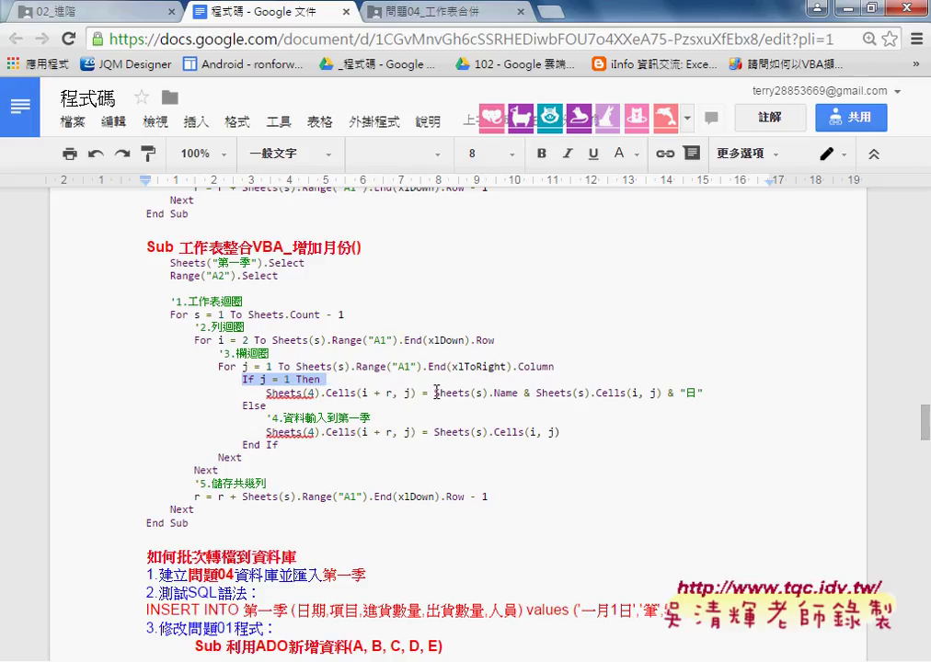
pyautogui.moveTo(436, 393); pyautogui.dragTo(713, 398)
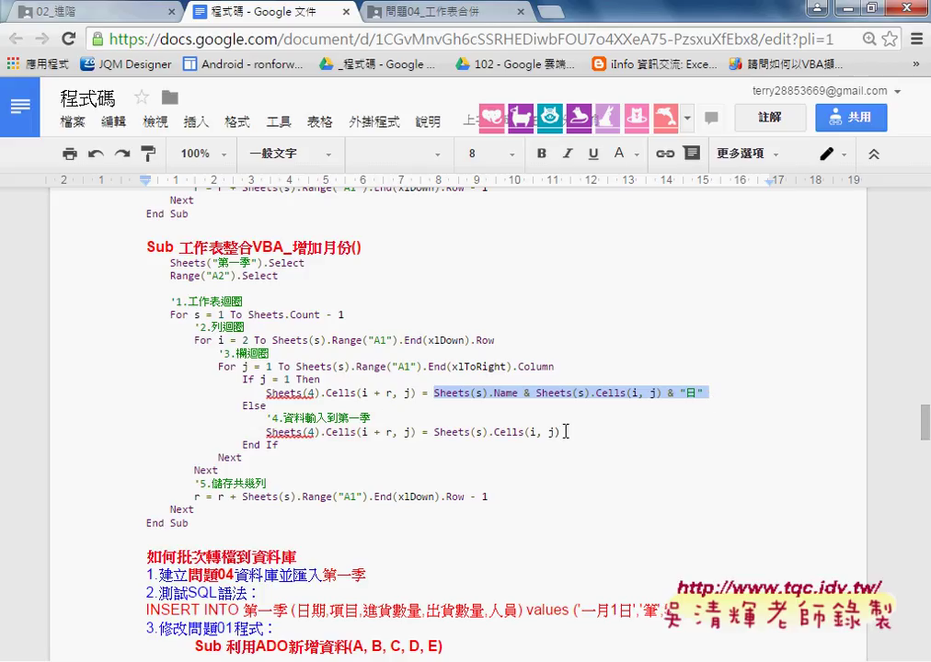
# - Select and copy the entire 工作表整合VBA_增加月份 macro, then return to the VBA editor
pyautogui.moveTo(565, 432)
pyautogui.mouseDown()
pyautogui.moveTo(266, 432)
pyautogui.moveTo(201, 398)
pyautogui.moveTo(121, 379)
pyautogui.mouseUp()
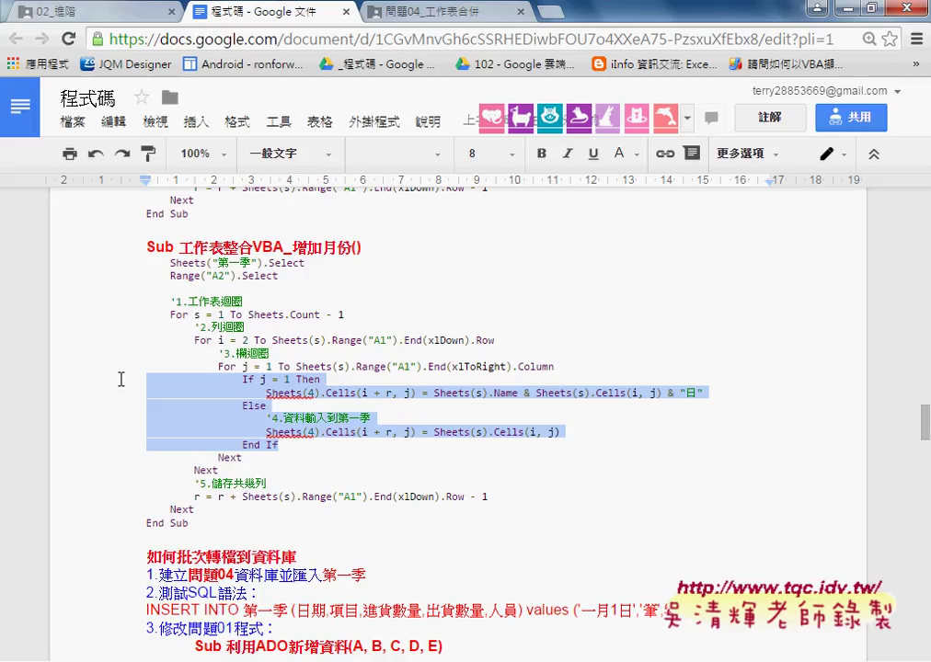
pyautogui.moveTo(188, 523); pyautogui.dragTo(120, 241)
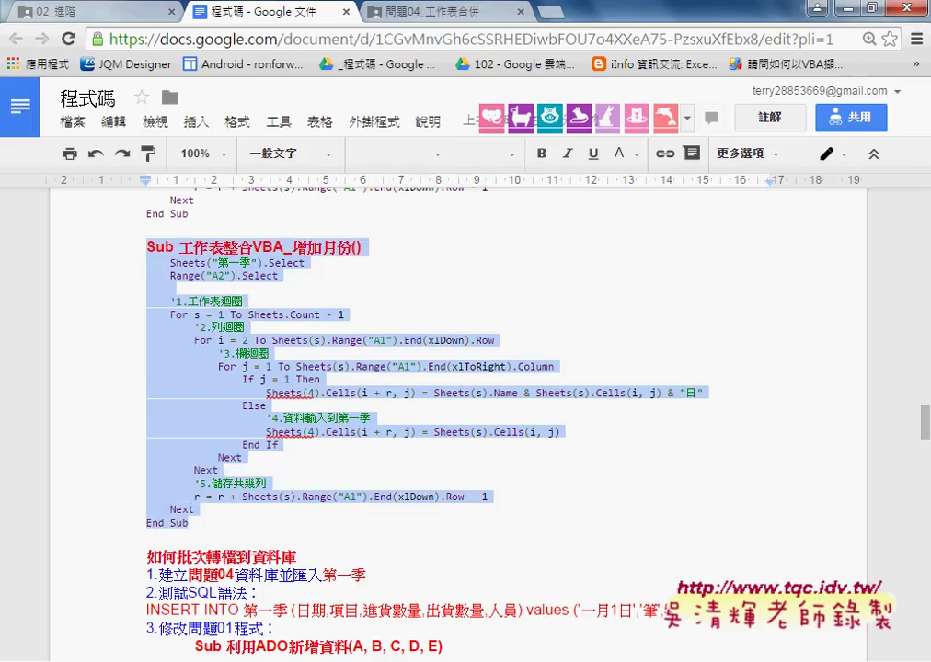
pyautogui.hotkey('alt', 'Tab')
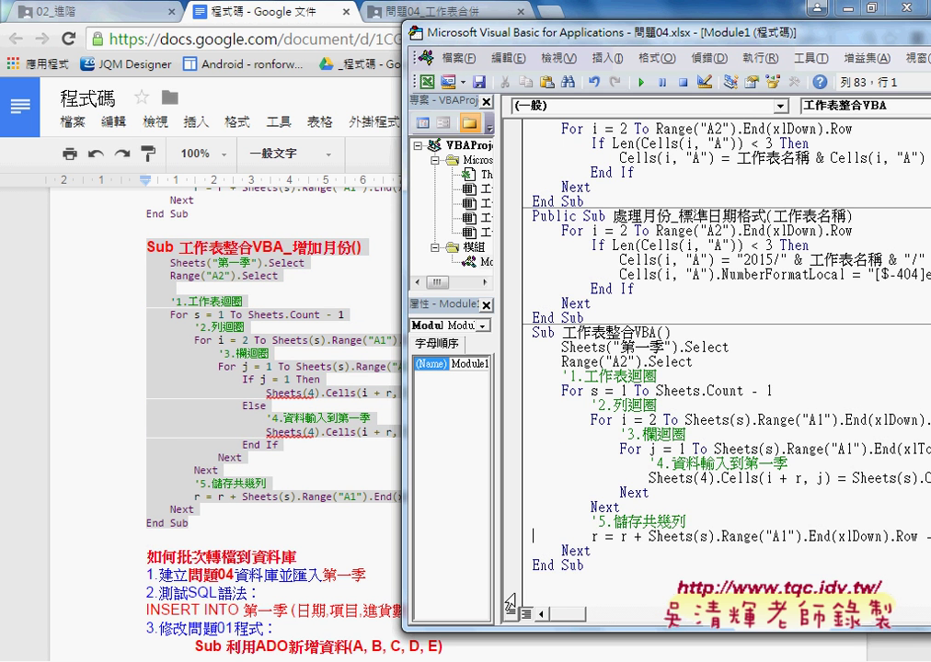
# - Paste the copied macro below End Sub in Module1 and shift the code window left
pyautogui.click(562, 584)
pyautogui.hotkey('ctrl', 'v')
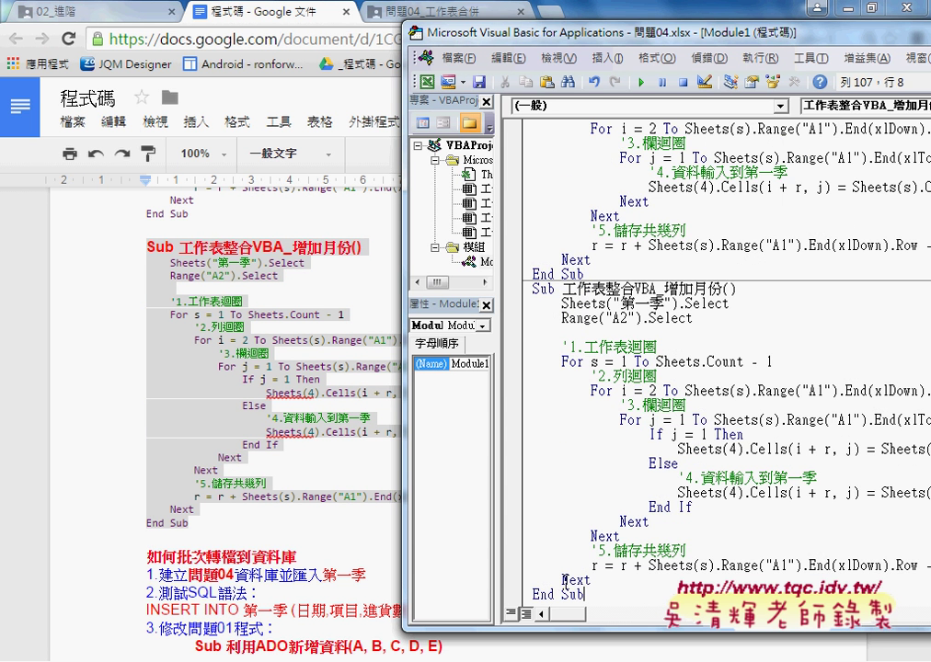
pyautogui.hotkey('alt', 'Tab')
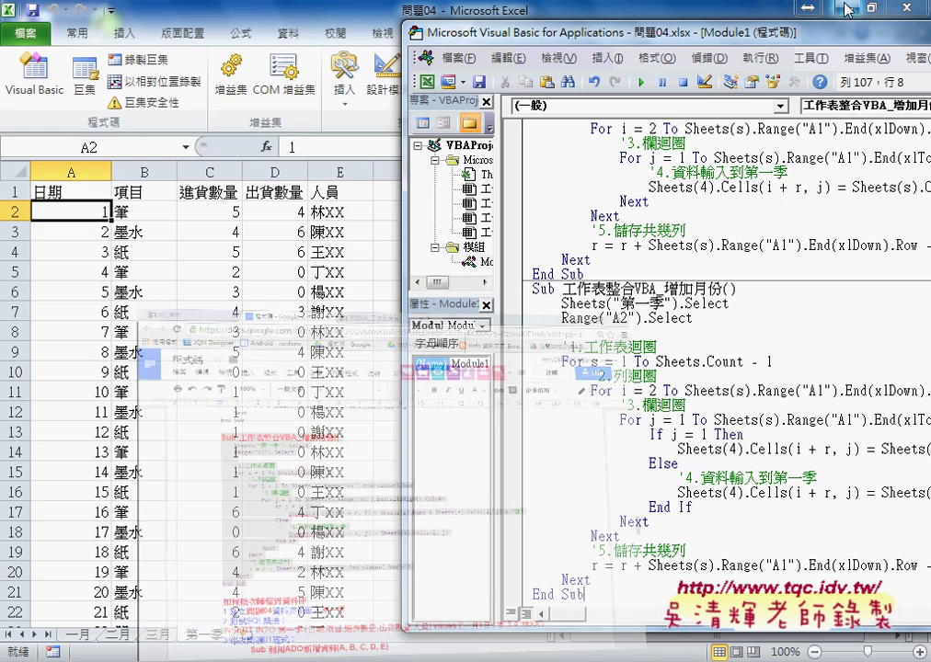
pyautogui.moveTo(529, 30); pyautogui.dragTo(302, 30)
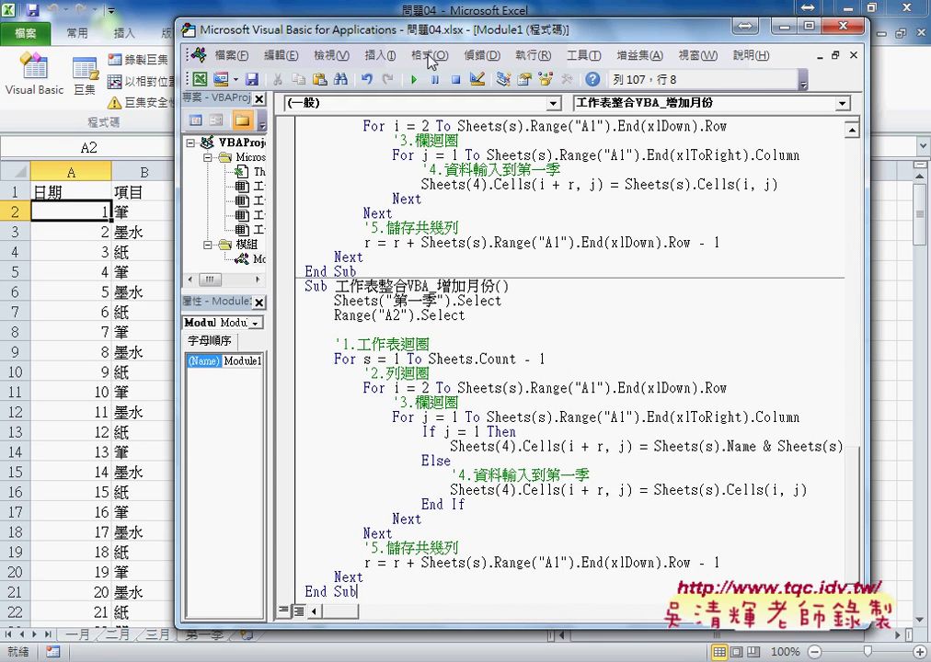
# - Delete the End If line and its leftover empty line from the pasted macro
pyautogui.moveTo(494, 509); pyautogui.dragTo(298, 436)
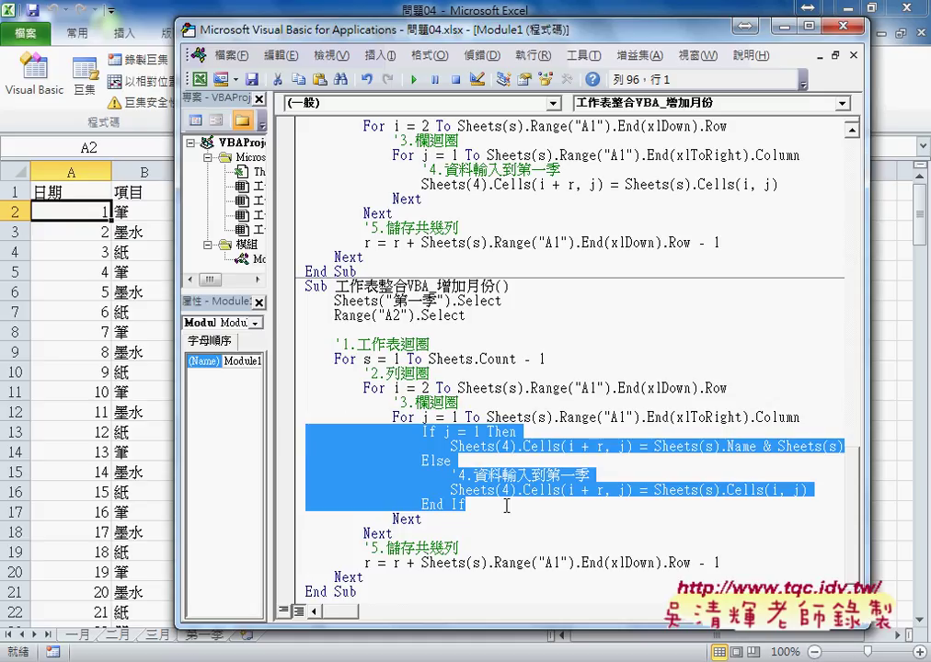
pyautogui.moveTo(563, 505); pyautogui.dragTo(361, 490)
pyautogui.moveTo(466, 505); pyautogui.dragTo(304, 505)
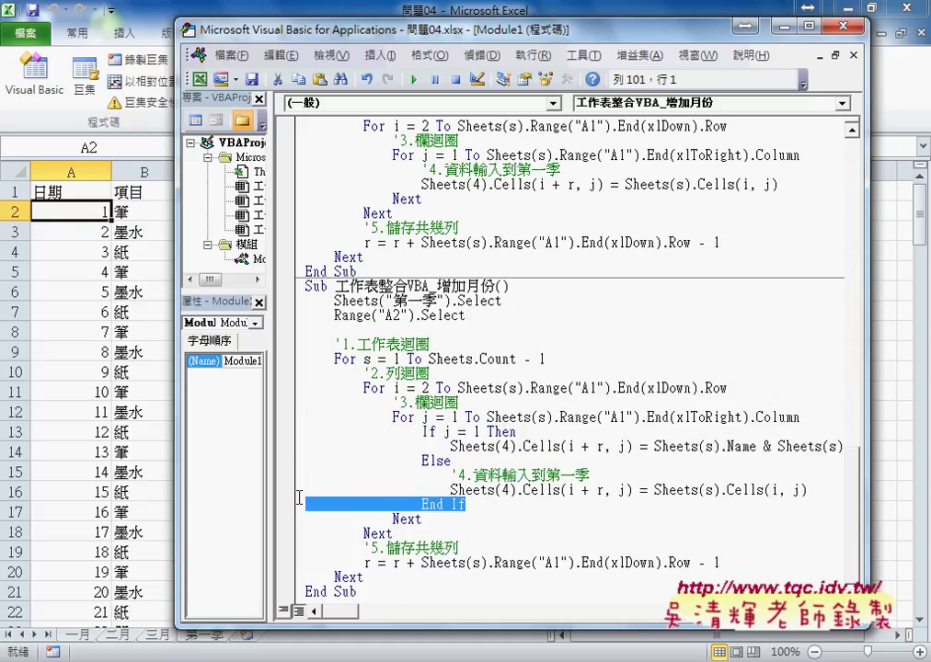
pyautogui.press('Delete')
pyautogui.press('Delete')
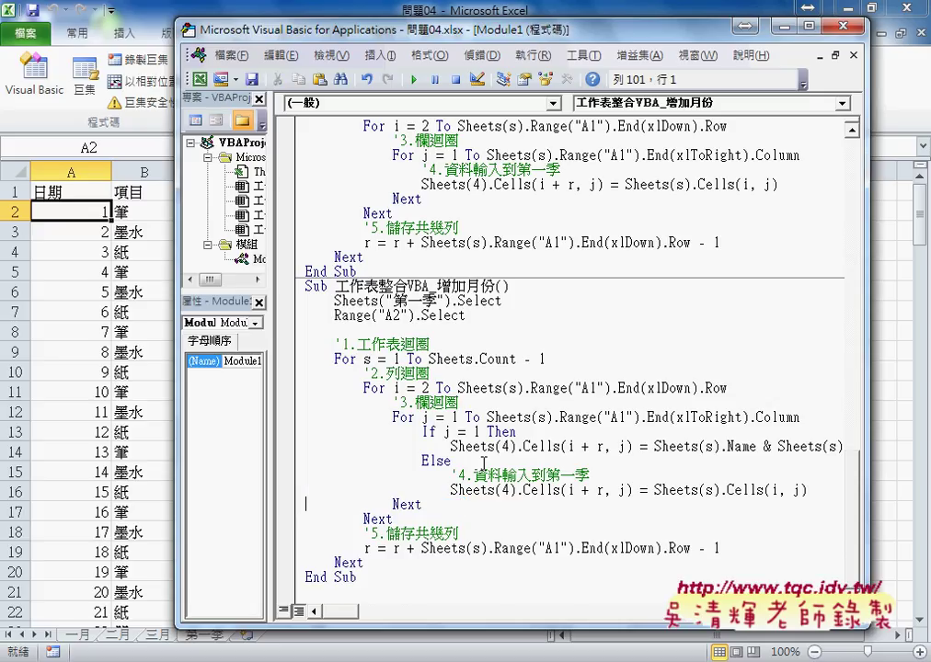
# - Remove the If j = 1 Then through Else lines and the extra indentation before Sheets(4)
pyautogui.moveTo(483, 463); pyautogui.dragTo(244, 433)
pyautogui.press('Delete')
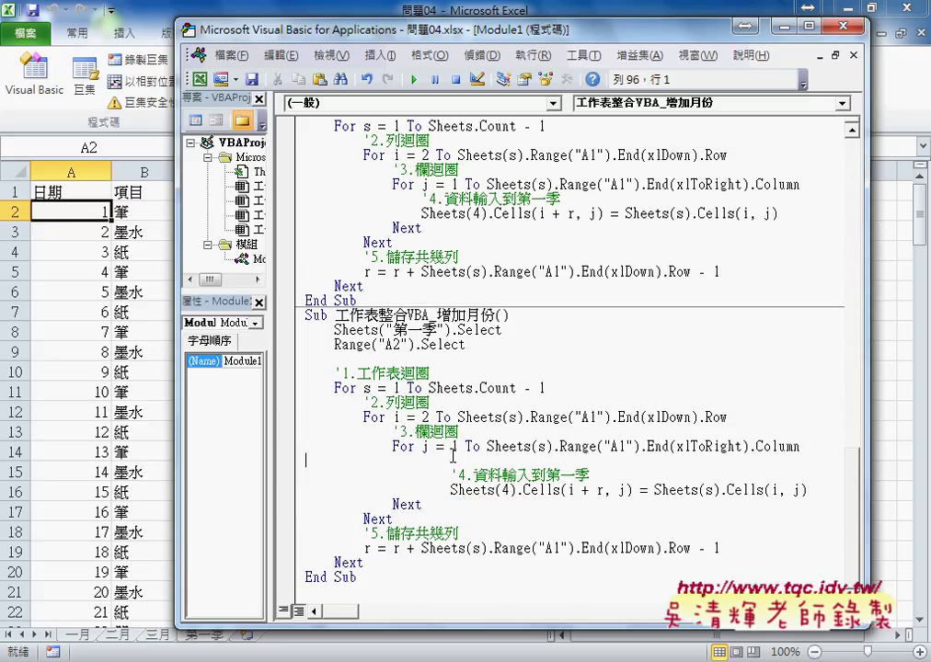
pyautogui.press('Delete')
pyautogui.moveTo(450, 490); pyautogui.dragTo(422, 492)
pyautogui.press('Delete')
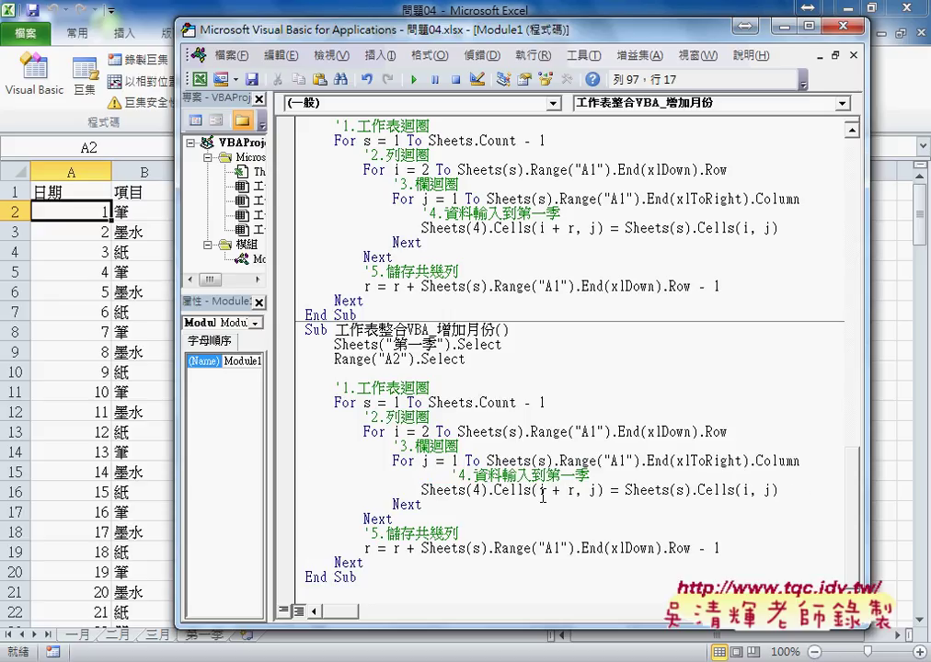
pyautogui.moveTo(777, 490); pyautogui.dragTo(619, 490)
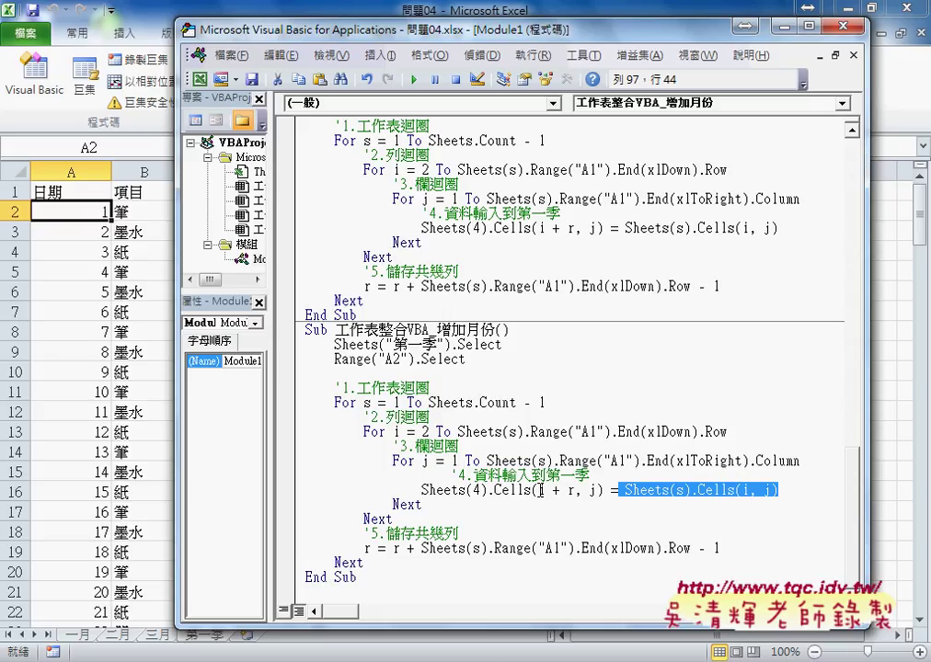
# - Paste the If j = 1 branch above the copy line and add End If after it
pyautogui.press('Return')
pyautogui.hotkey('ctrl', 'v')
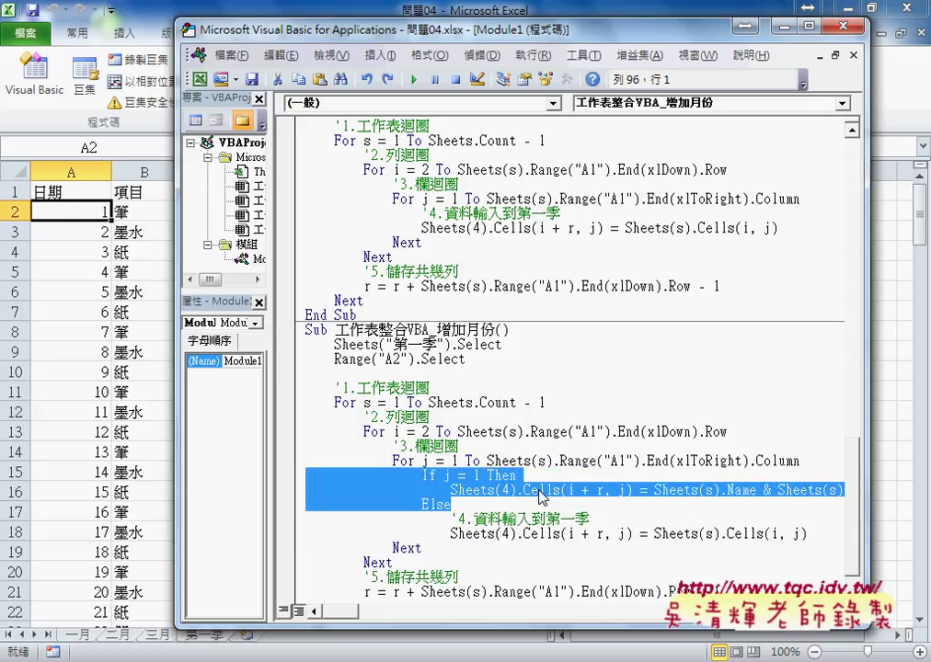
pyautogui.press('Down')
pyautogui.press('Down')
pyautogui.press('Down')
pyautogui.press('End')
pyautogui.press('Return')
pyautogui.write('End If')
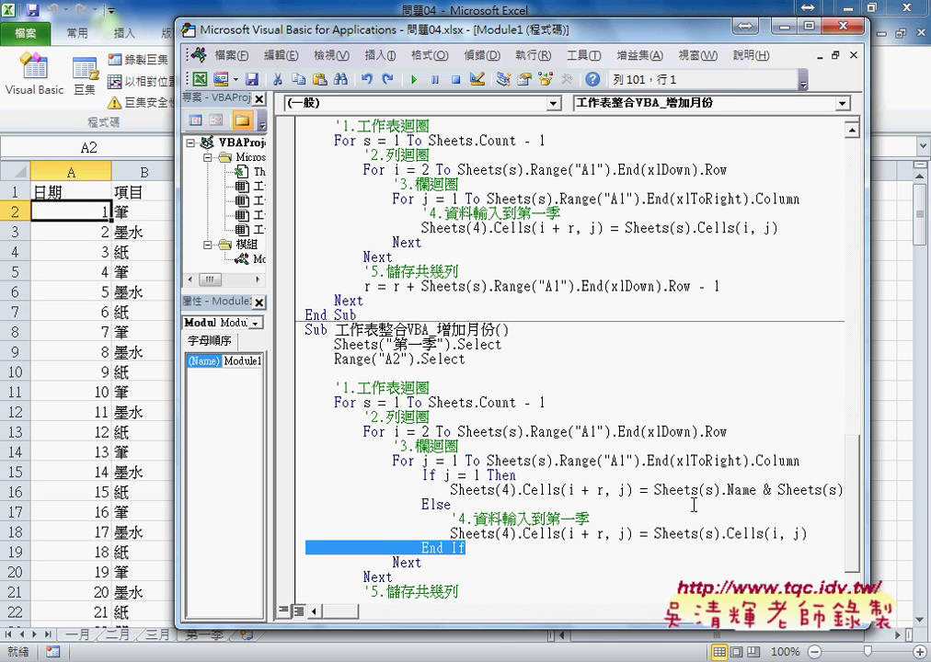
pyautogui.moveTo(865, 497); pyautogui.dragTo(924, 497)
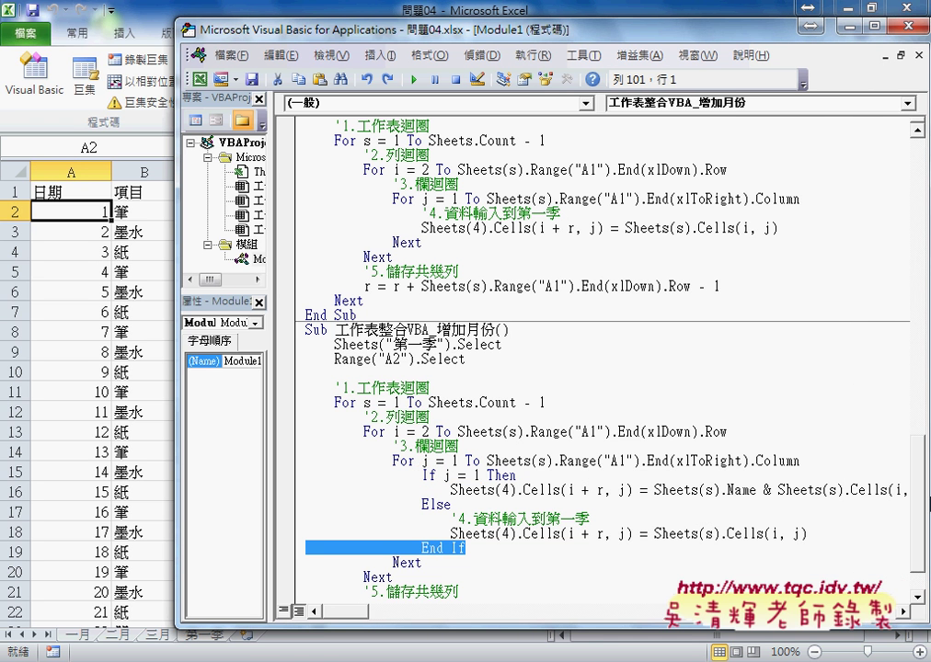
pyautogui.moveTo(488, 35); pyautogui.dragTo(382, 34)
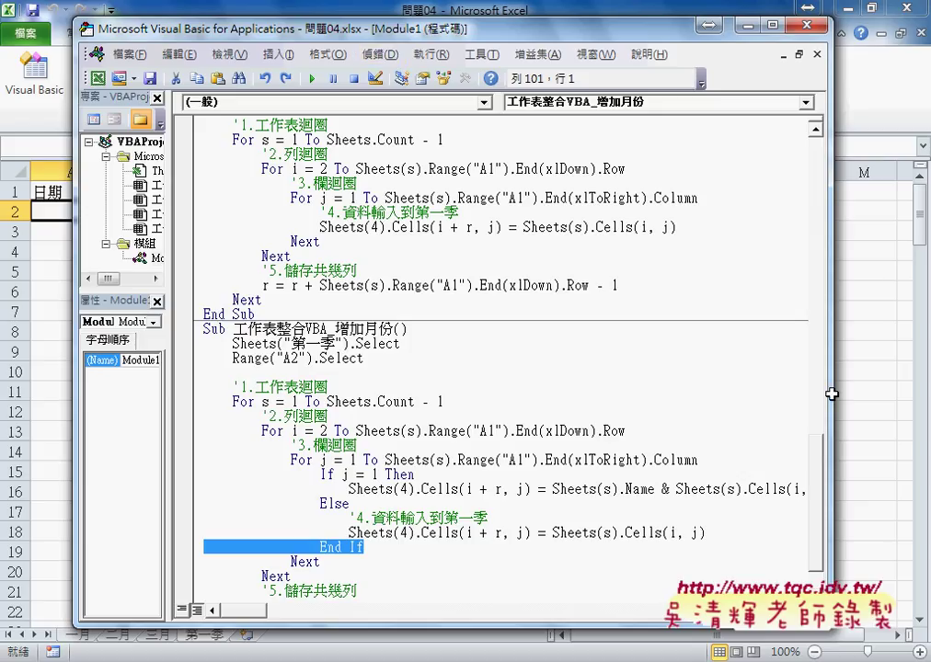
pyautogui.moveTo(831, 395); pyautogui.dragTo(921, 395)
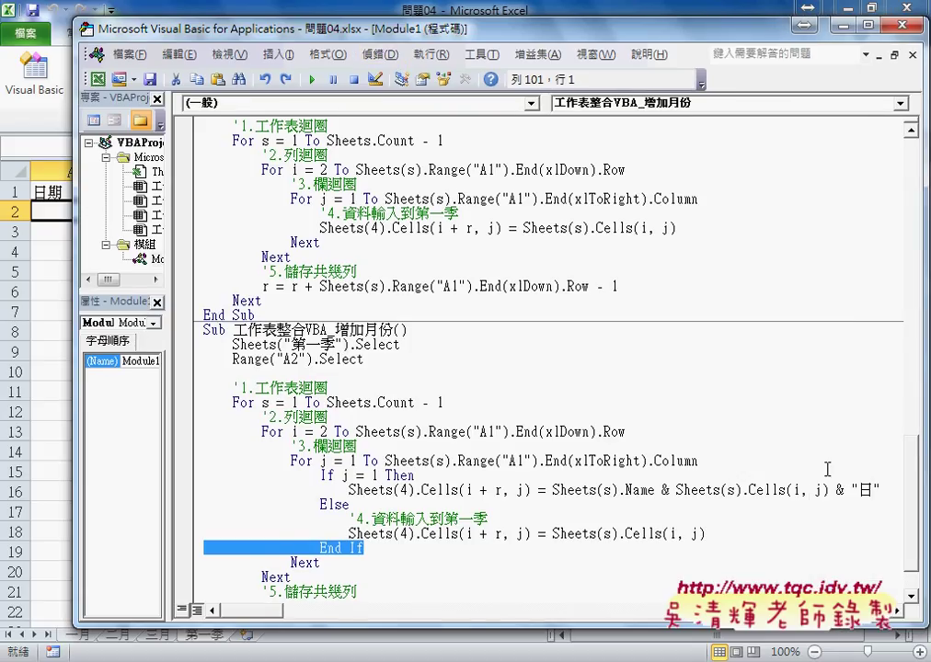
pyautogui.moveTo(552, 490); pyautogui.dragTo(654, 490)
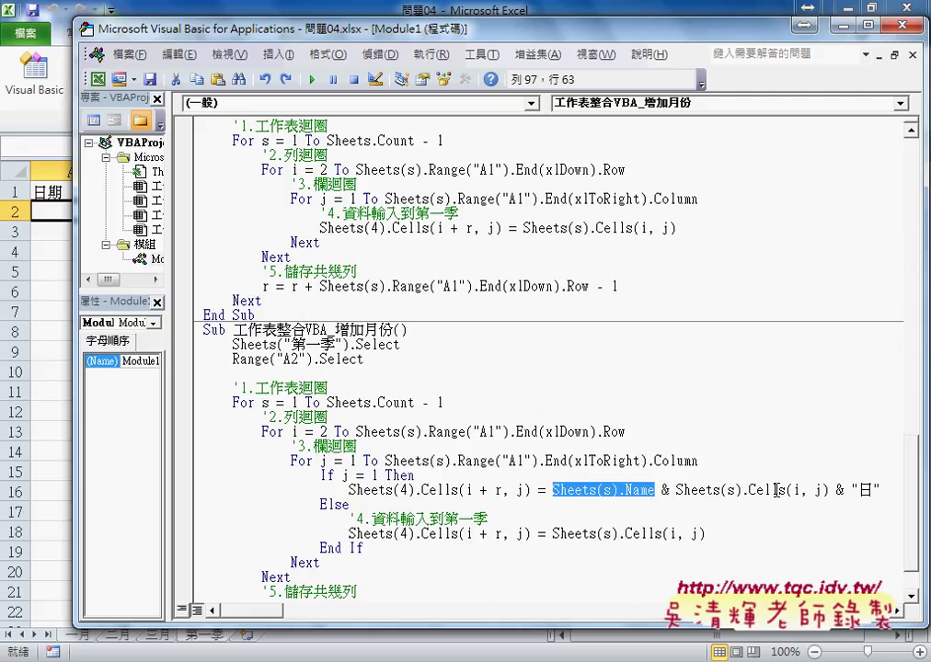
pyautogui.click(878, 490)
pyautogui.moveTo(880, 491); pyautogui.dragTo(552, 491)
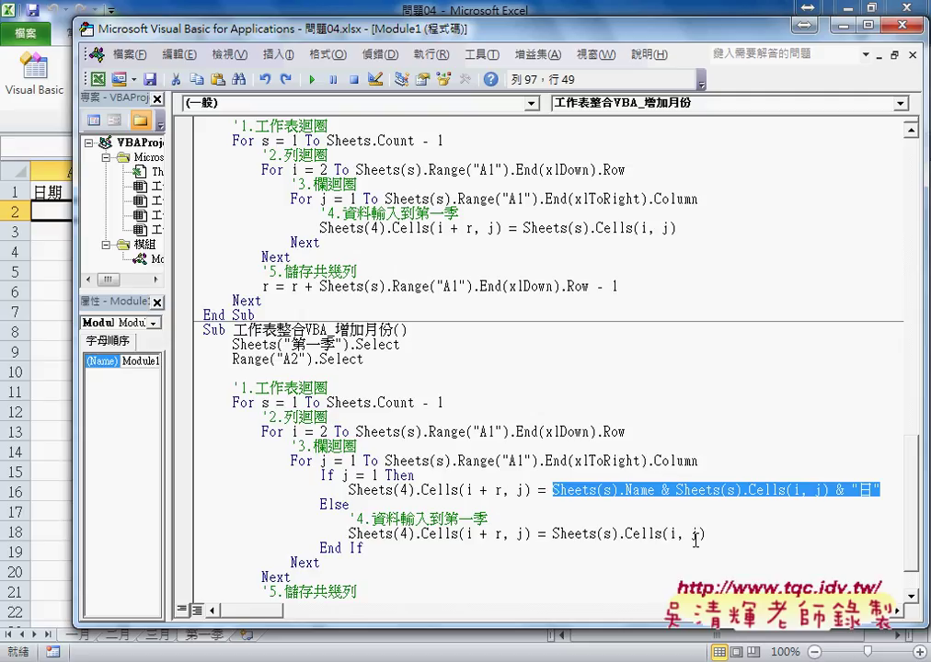
pyautogui.moveTo(705, 534)
pyautogui.mouseDown()
pyautogui.moveTo(352, 534)
pyautogui.moveTo(350, 542)
pyautogui.mouseUp()
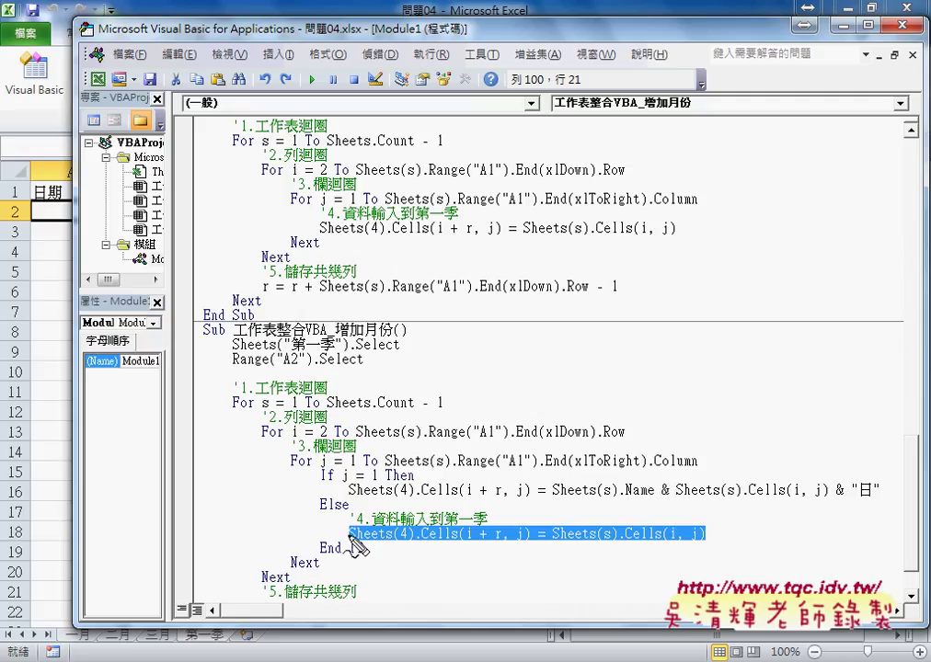
pyautogui.moveTo(376, 479)
pyautogui.mouseDown()
pyautogui.moveTo(275, 481)
pyautogui.moveTo(333, 485)
pyautogui.moveTo(348, 531)
pyautogui.moveTo(704, 546)
pyautogui.mouseUp()
pyautogui.press('Escape')
pyautogui.click(552, 489)
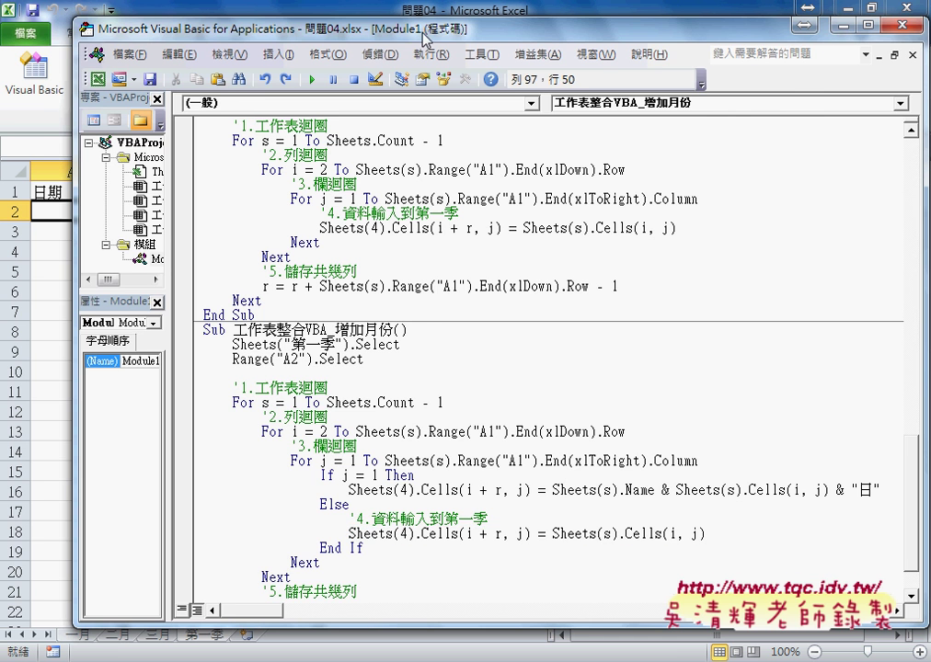
pyautogui.moveTo(425, 35); pyautogui.dragTo(514, 35)
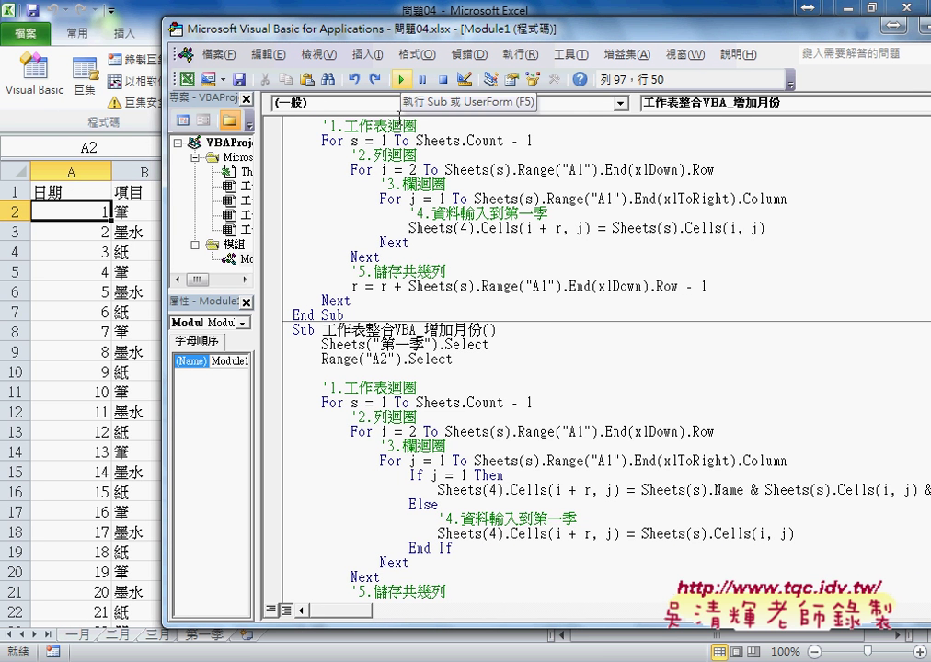
# - Run the 清除資料 macro to empty the 第一季 sheet
pyautogui.scroll(7, 451, 282)
pyautogui.scroll(3, 452, 281)
pyautogui.scroll(1, 451, 282)
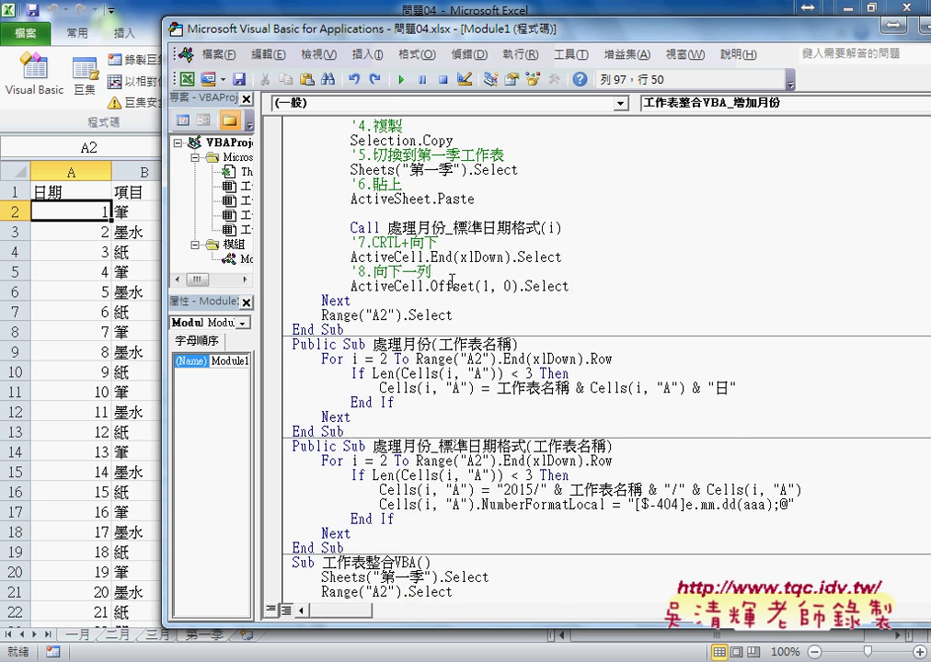
pyautogui.scroll(1, 452, 282)
pyautogui.scroll(5, 452, 282)
pyautogui.scroll(1, 452, 281)
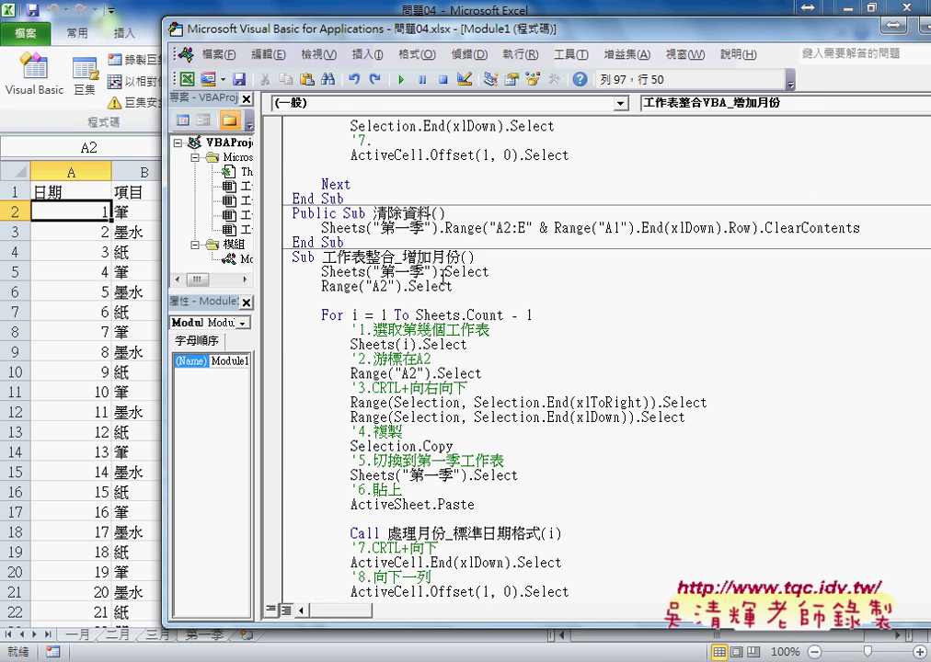
pyautogui.click(354, 227)
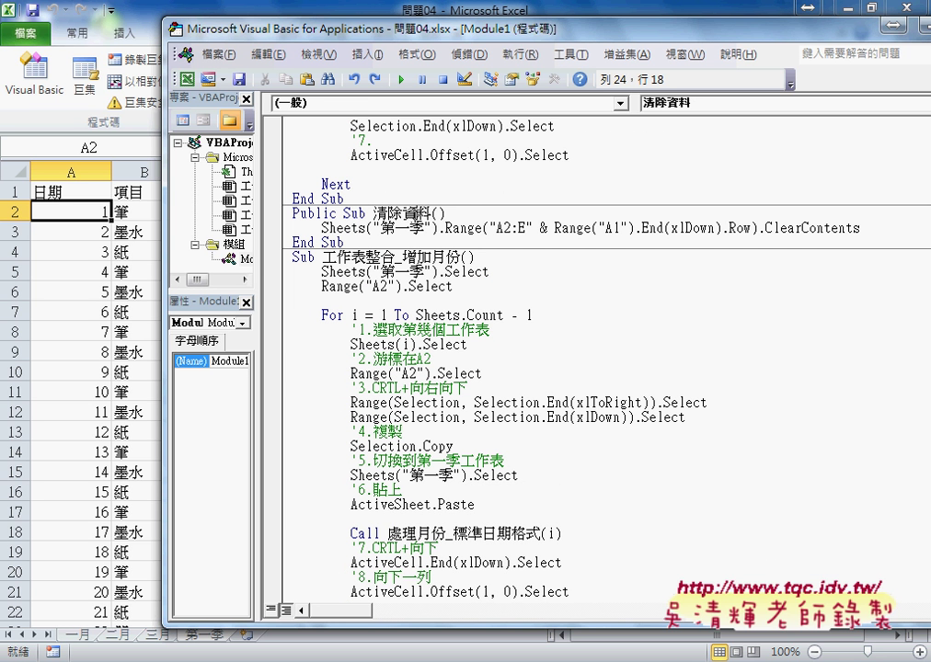
pyautogui.click(404, 81)
# - Run 工作表整合VBA_增加月份 to refill 第一季 with dates like 一月1日, 一月2日
pyautogui.scroll(-6, 442, 326)
pyautogui.scroll(-9, 443, 327)
pyautogui.scroll(-4, 442, 327)
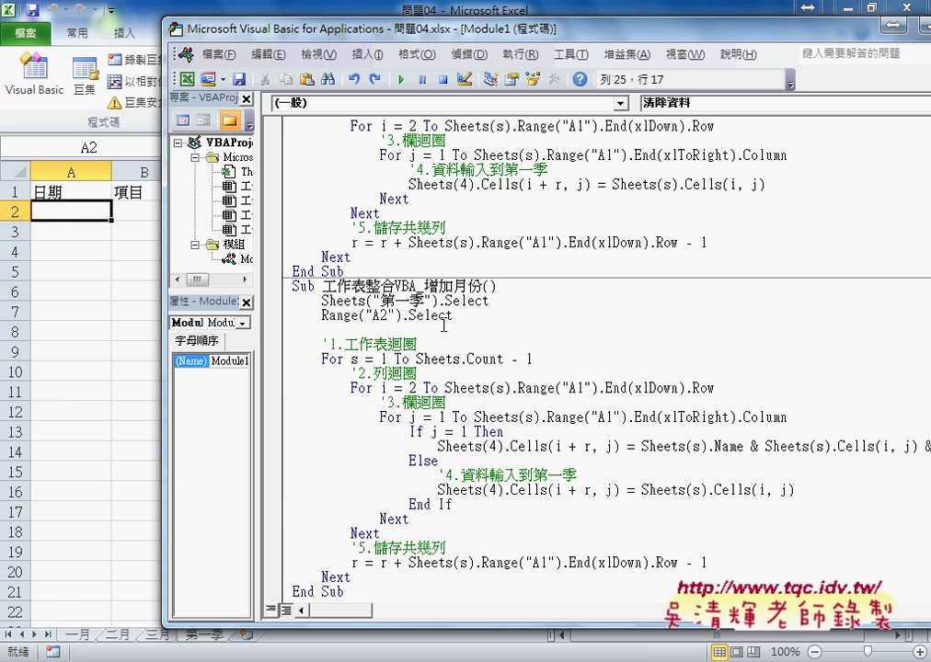
pyautogui.click(442, 322)
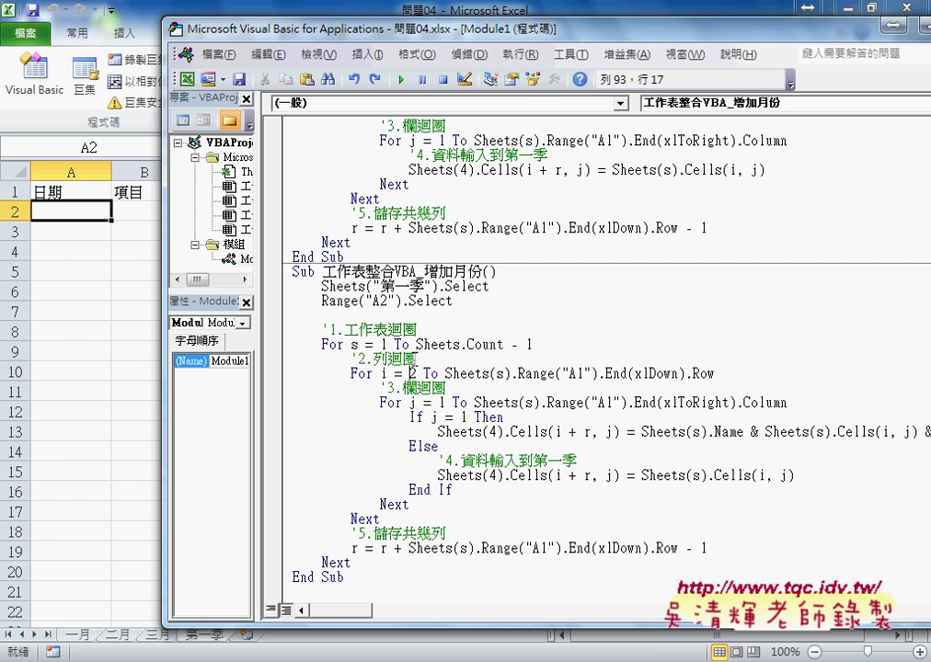
pyautogui.click(401, 81)
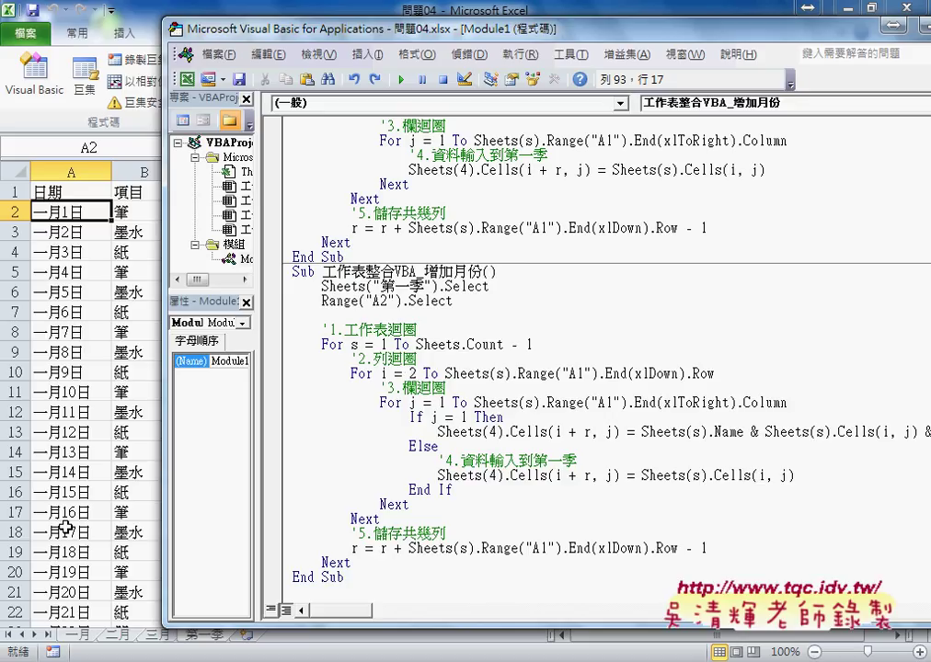
pyautogui.moveTo(101, 219); pyautogui.dragTo(37, 224)
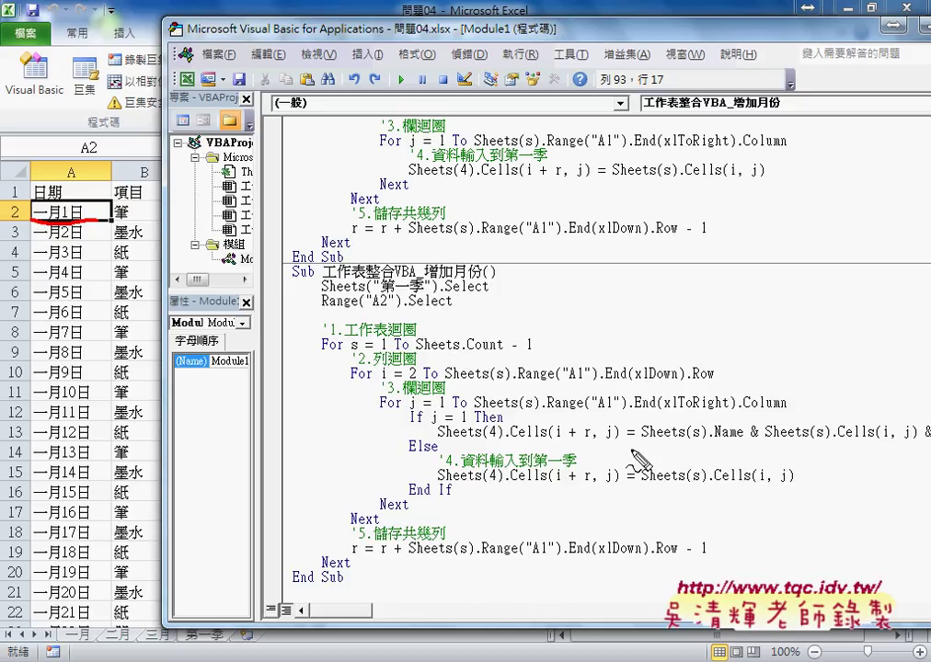
pyautogui.moveTo(640, 444); pyautogui.dragTo(803, 444)
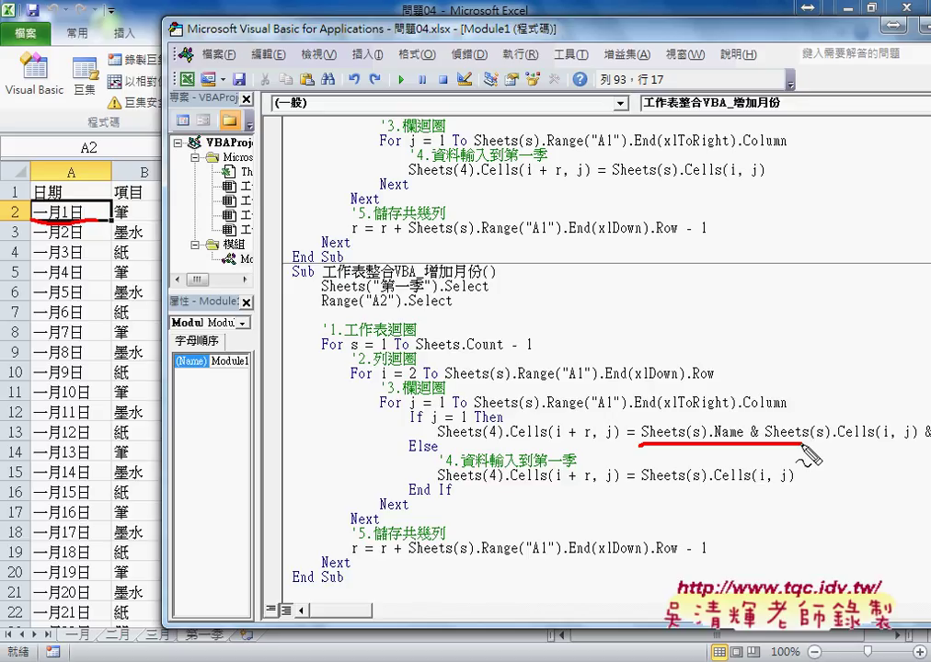
pyautogui.press('Escape')
pyautogui.scroll(2, 803, 445)
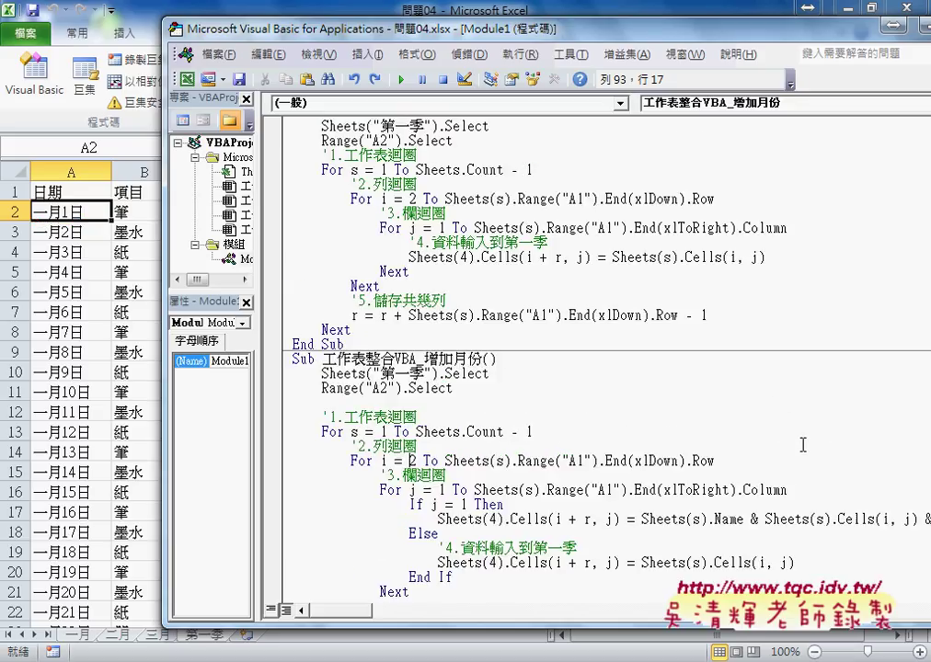
pyautogui.scroll(2, 803, 444)
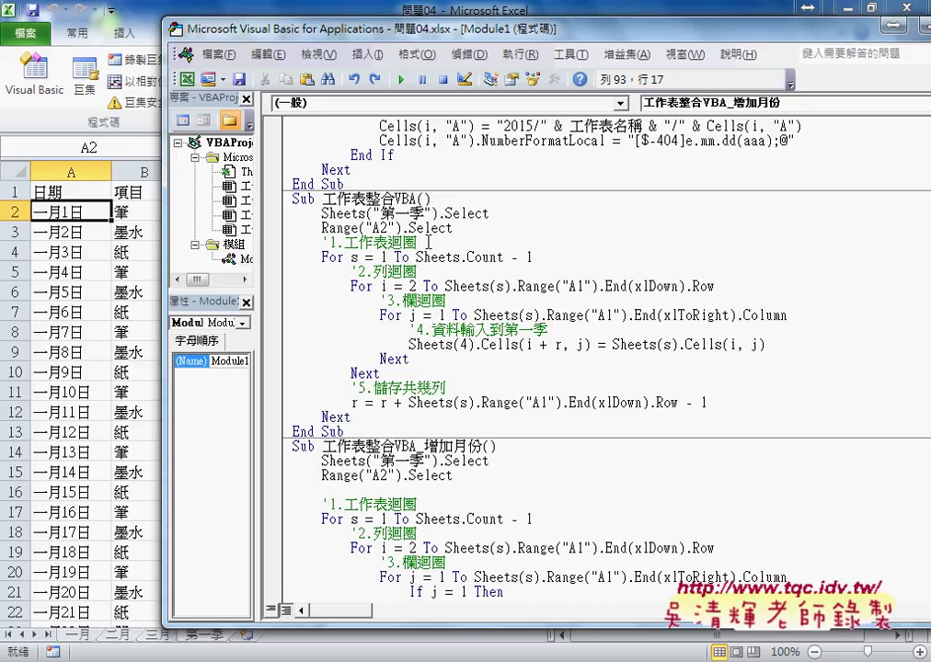